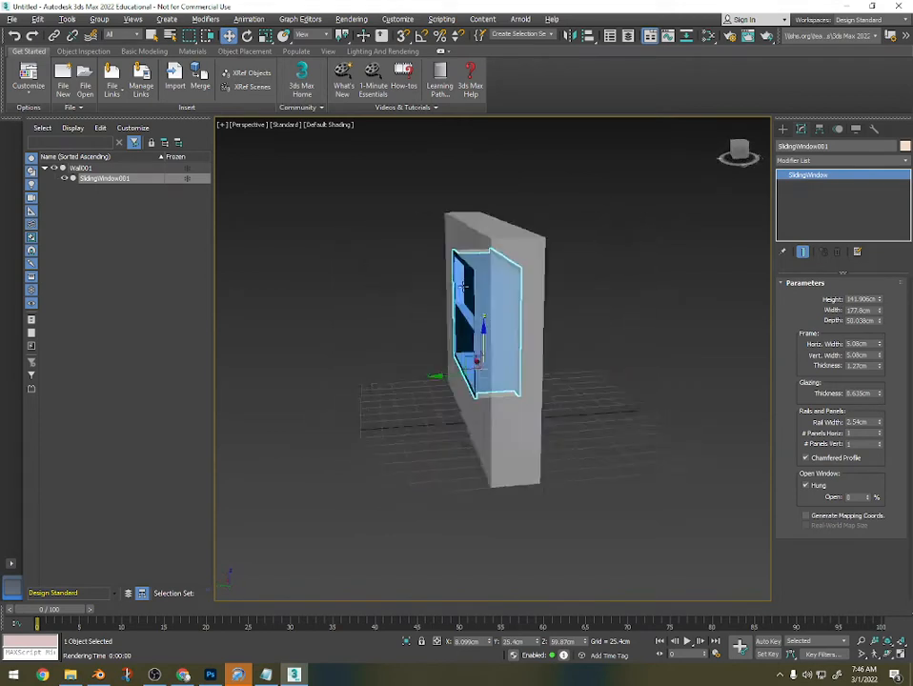
Try to convert the sliding window and then the wall to Editable Poly
{"action": "right_click", "coordinate": [580, 272]}
{"action": "mouse_move", "coordinate": [628, 387]}
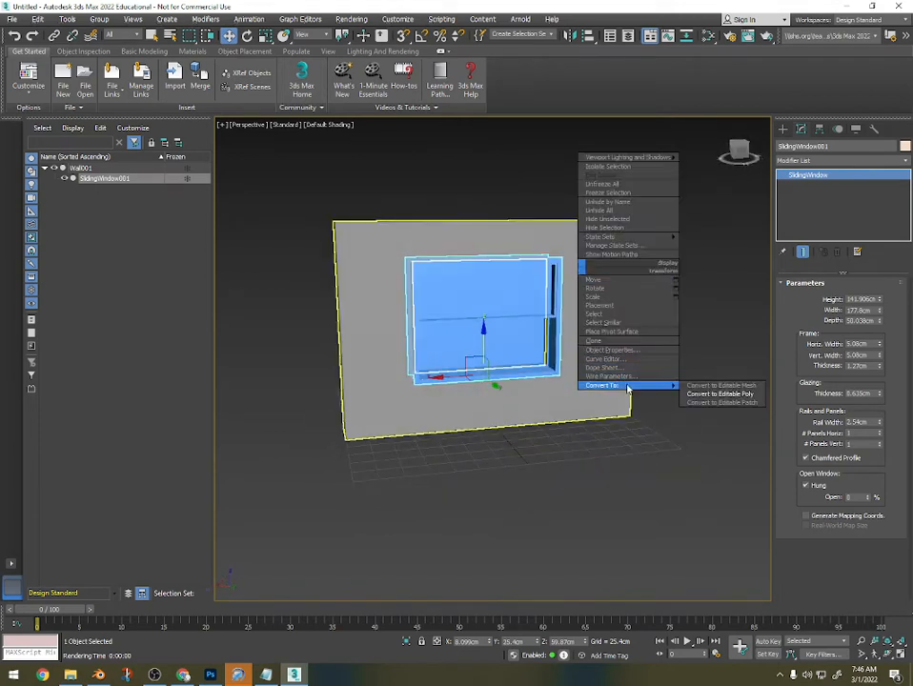
{"action": "left_click", "coordinate": [690, 390]}
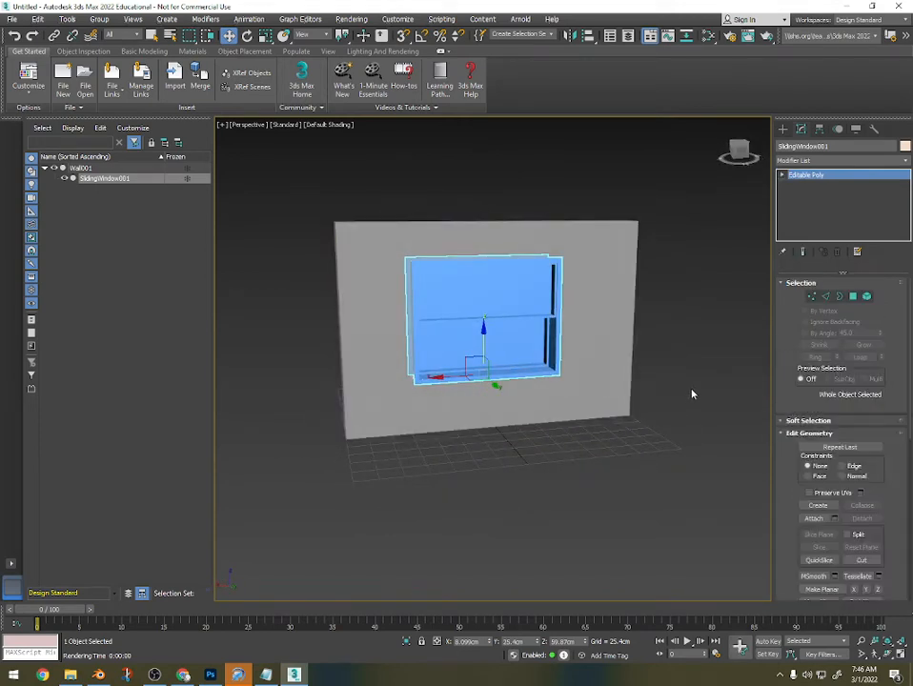
{"action": "left_click", "coordinate": [470, 351]}
{"action": "mouse_move", "coordinate": [471, 352]}
{"action": "middle_mouse_down", "text": "alt"}
{"action": "mouse_move", "coordinate": [530, 351]}
{"action": "mouse_move", "coordinate": [481, 353]}
{"action": "middle_mouse_up", "text": "alt"}
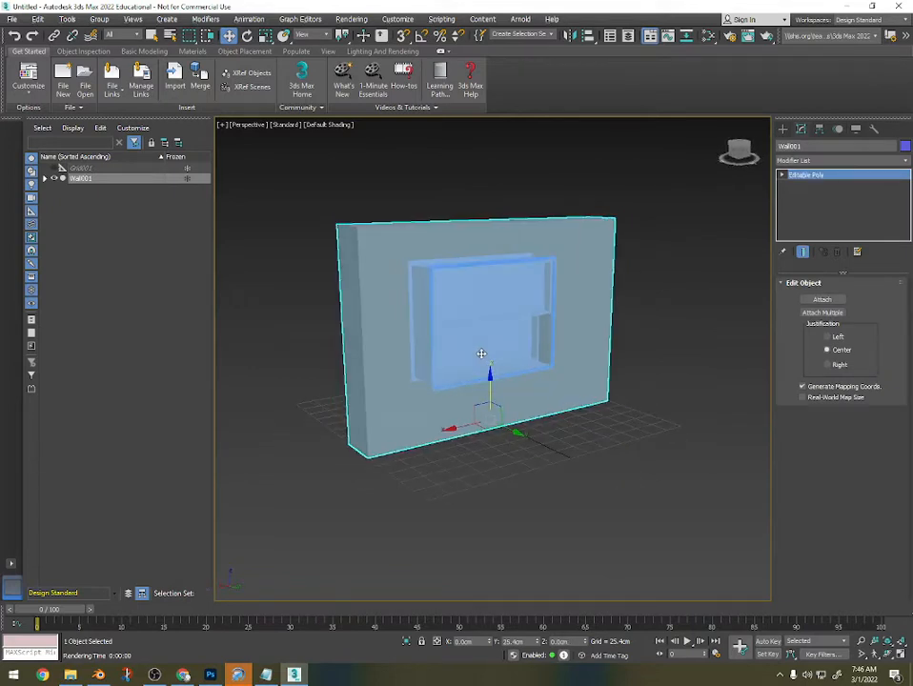
{"action": "left_click", "coordinate": [481, 354]}
Convert the wall to an Editable Poly
{"action": "left_click", "coordinate": [607, 270]}
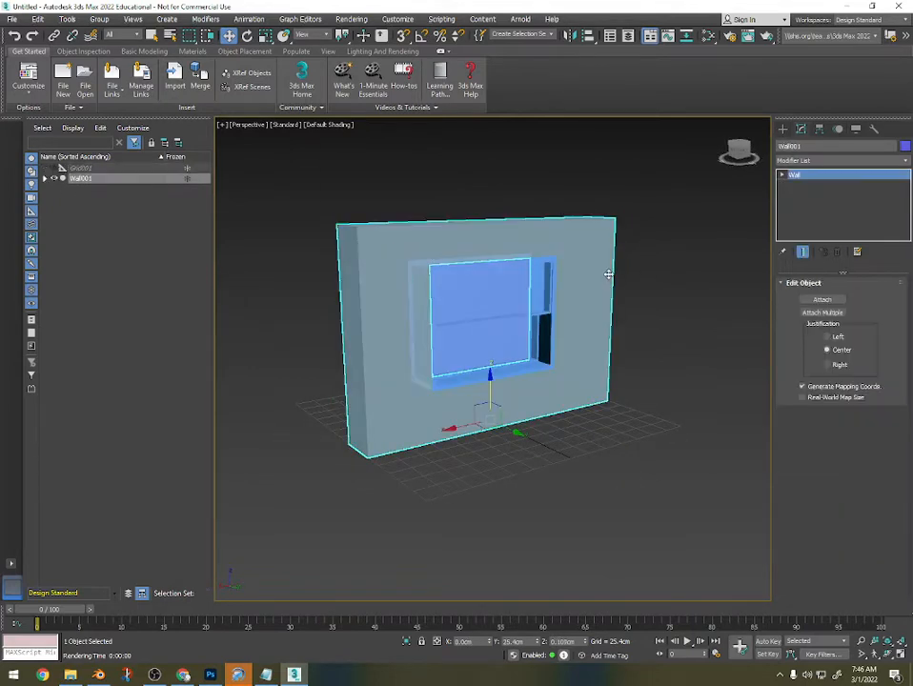
{"action": "right_click", "coordinate": [606, 270]}
{"action": "mouse_move", "coordinate": [636, 389]}
{"action": "left_click", "coordinate": [744, 398]}
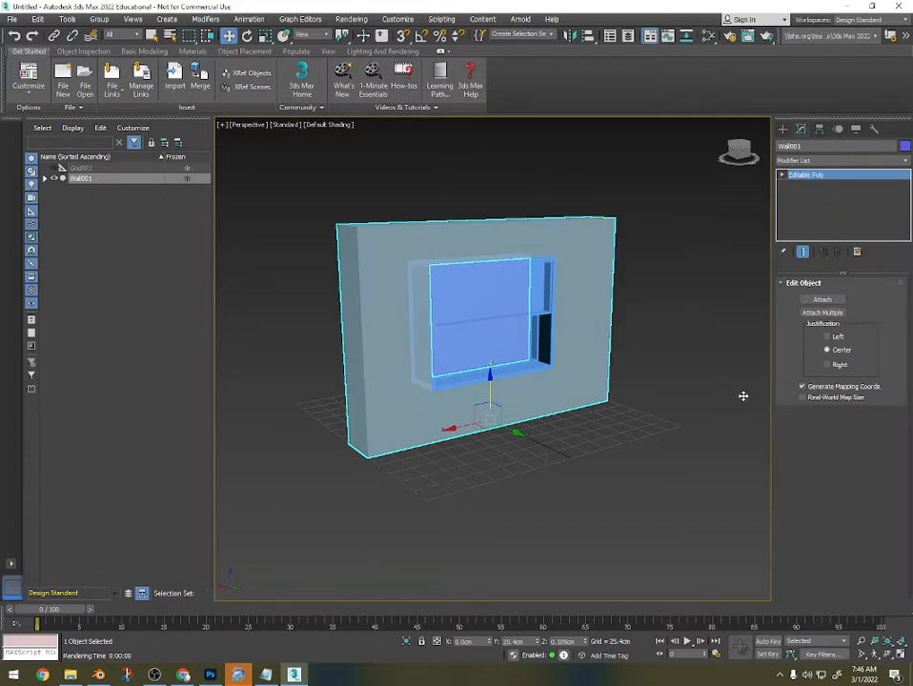
Compare the object types of the wall and the sliding window, and render the perspective view with the window selected
{"action": "left_click", "coordinate": [499, 310]}
{"action": "middle_click_drag", "start_coordinate": [500, 309], "coordinate": [558, 370], "text": "alt"}
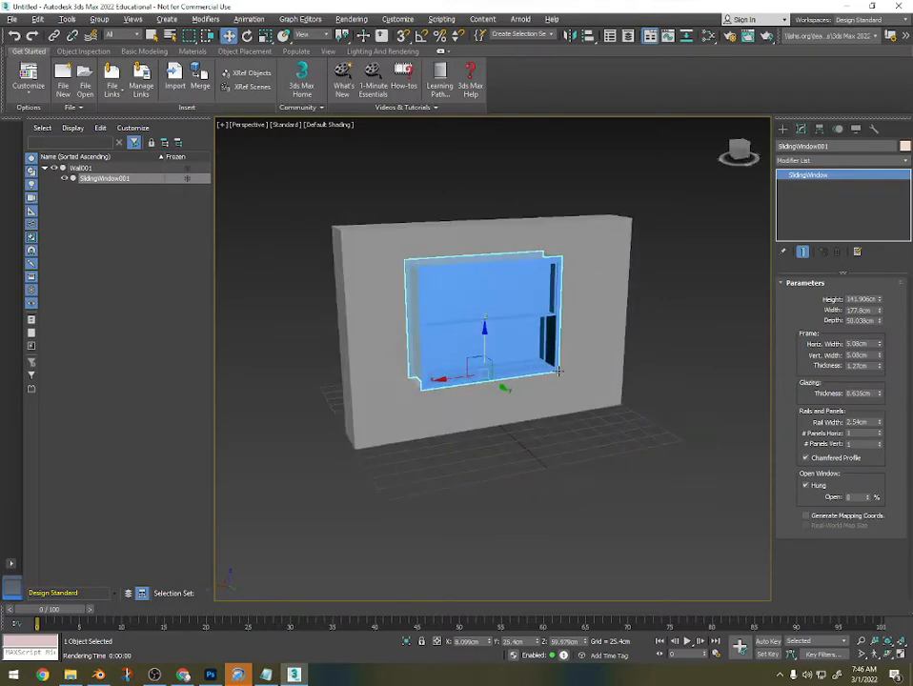
{"action": "left_click", "coordinate": [393, 279]}
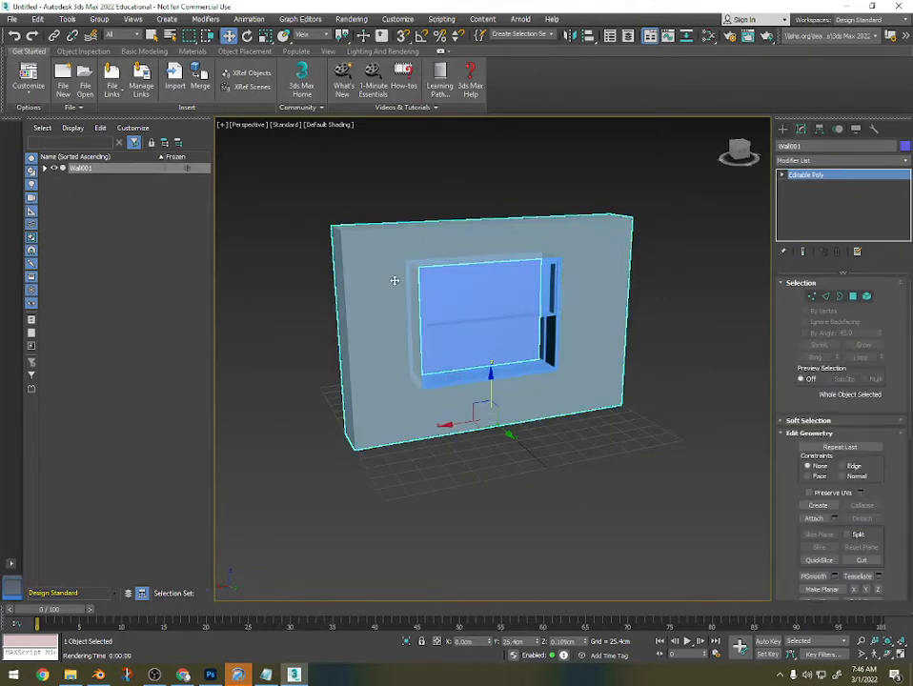
{"action": "left_click", "coordinate": [526, 310]}
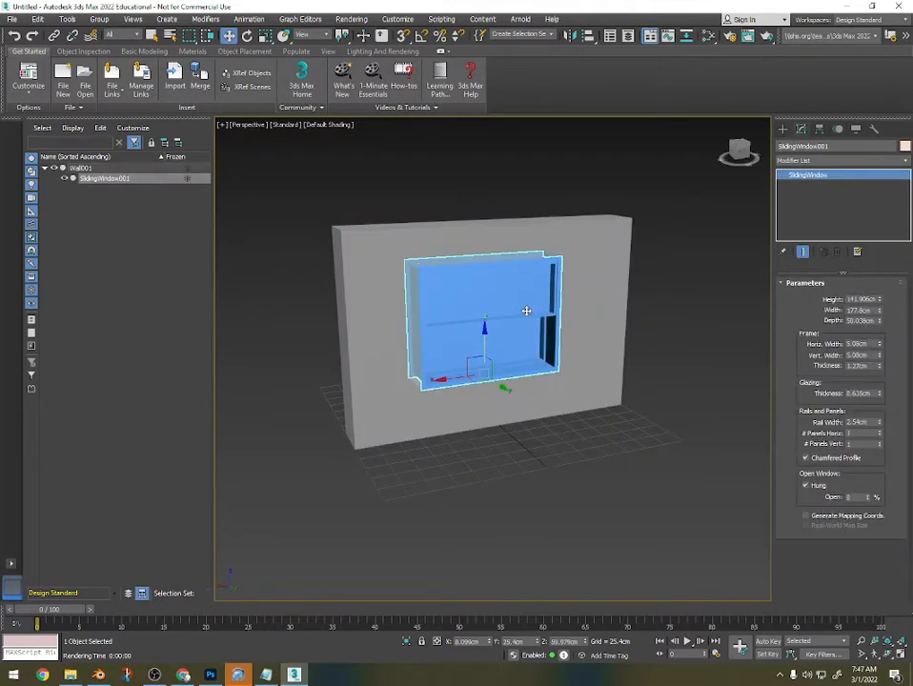
{"action": "key", "text": "shift+q"}
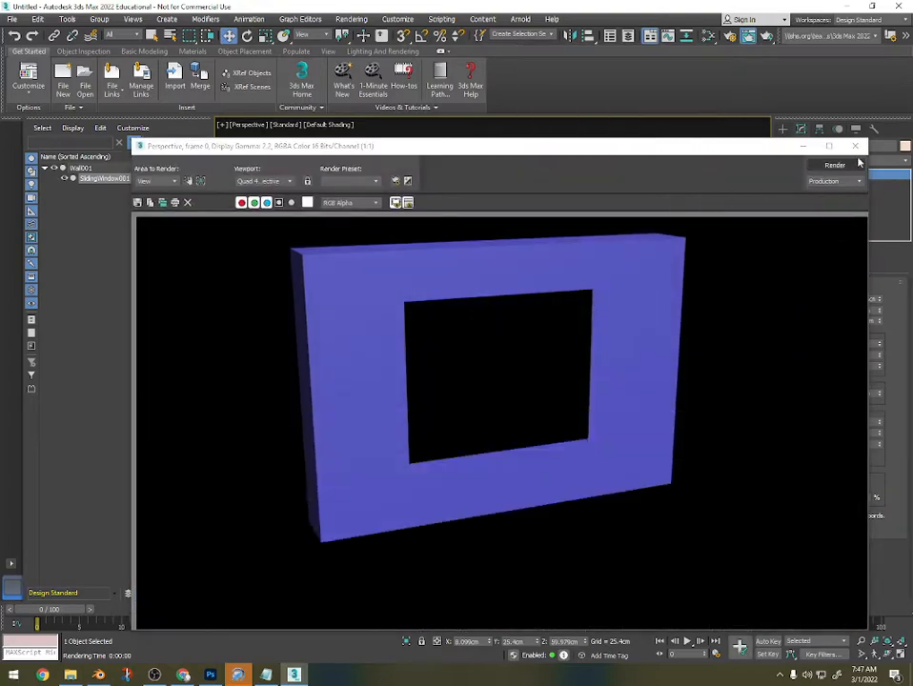
{"action": "left_click", "coordinate": [855, 145]}
Convert the sliding window to an Editable Poly
{"action": "right_click", "coordinate": [593, 303]}
{"action": "mouse_move", "coordinate": [560, 421]}
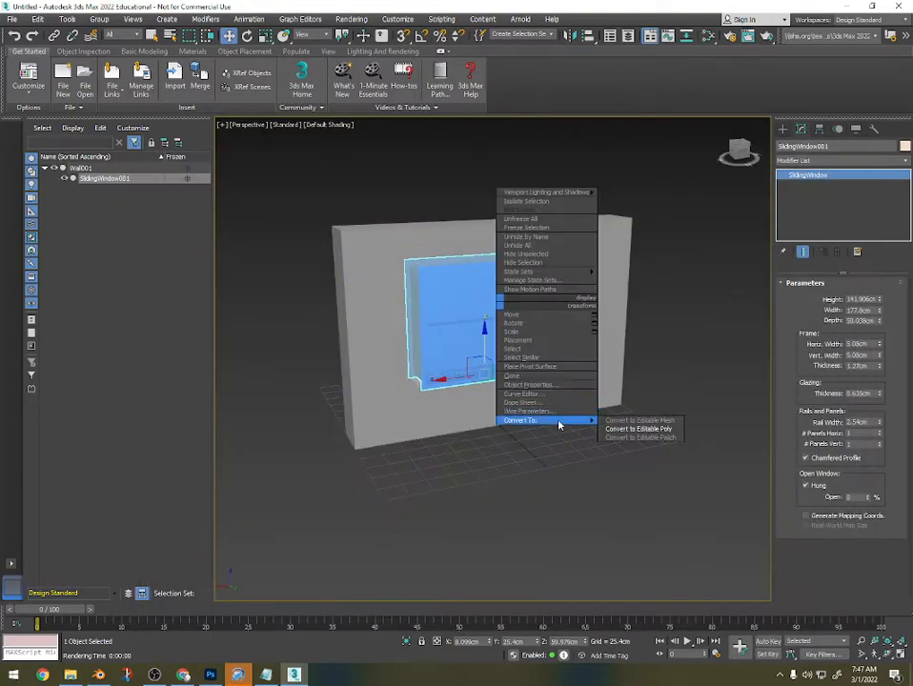
{"action": "left_click", "coordinate": [666, 430]}
Render the perspective view from both sides of the wall to check the window opening
{"action": "key", "text": "shift+q"}
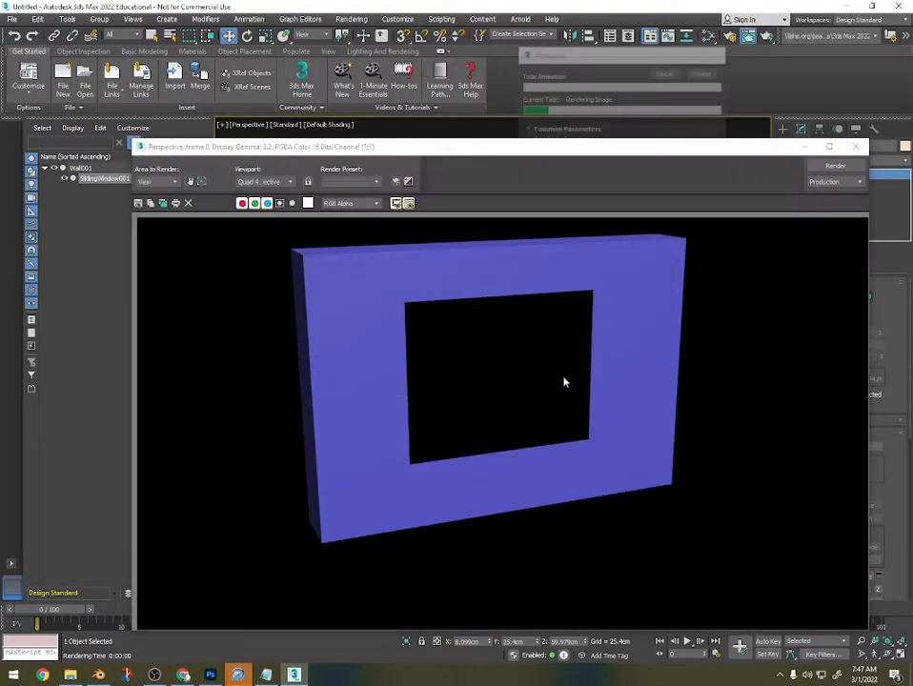
{"action": "left_click", "coordinate": [855, 146]}
{"action": "middle_click_drag", "start_coordinate": [678, 287], "coordinate": [387, 347], "text": "alt"}
{"action": "key", "text": "shift+q"}
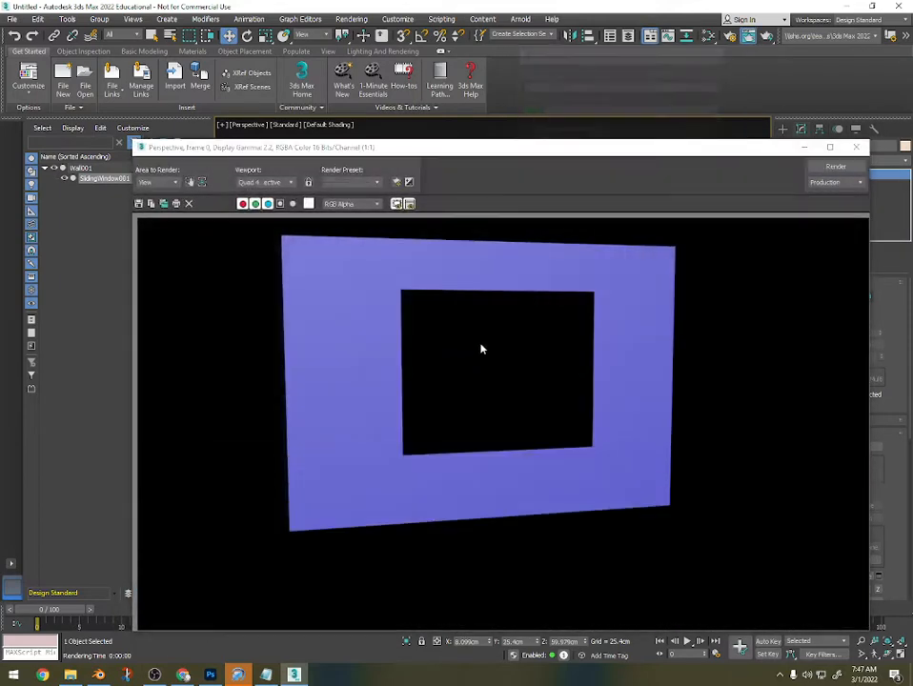
{"action": "left_click", "coordinate": [855, 149]}
{"action": "middle_click_drag", "start_coordinate": [489, 342], "coordinate": [467, 293], "text": "alt"}
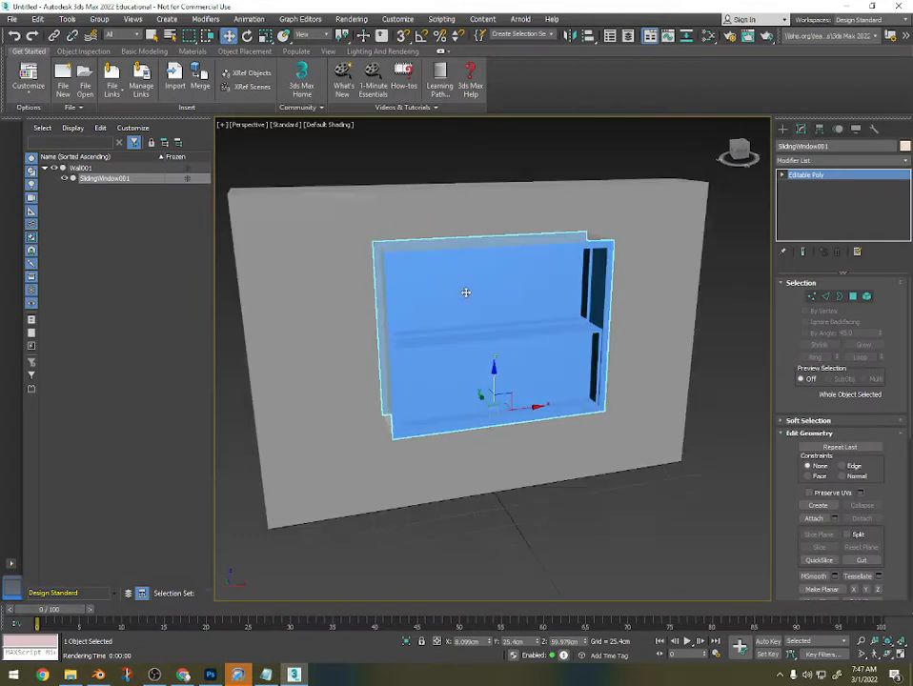
Select the front and back polygons of the upper and lower glass panes of the sliding window
{"action": "left_click", "coordinate": [278, 286]}
{"action": "left_click", "coordinate": [277, 286]}
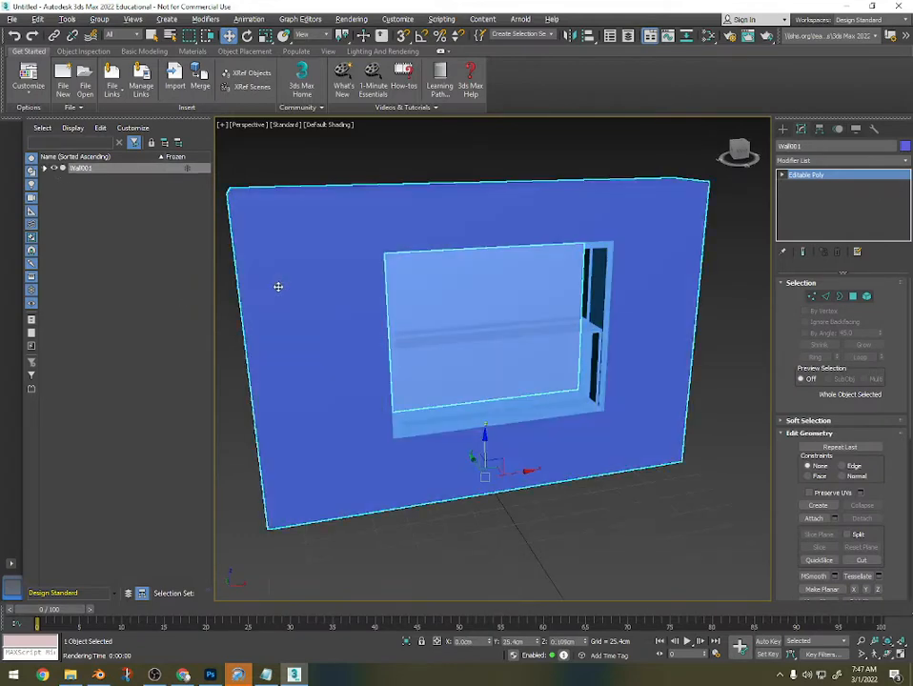
{"action": "left_click", "coordinate": [600, 324]}
{"action": "key", "text": "4"}
{"action": "middle_click_drag", "start_coordinate": [595, 330], "coordinate": [533, 294], "text": "alt"}
{"action": "left_click", "coordinate": [551, 297]}
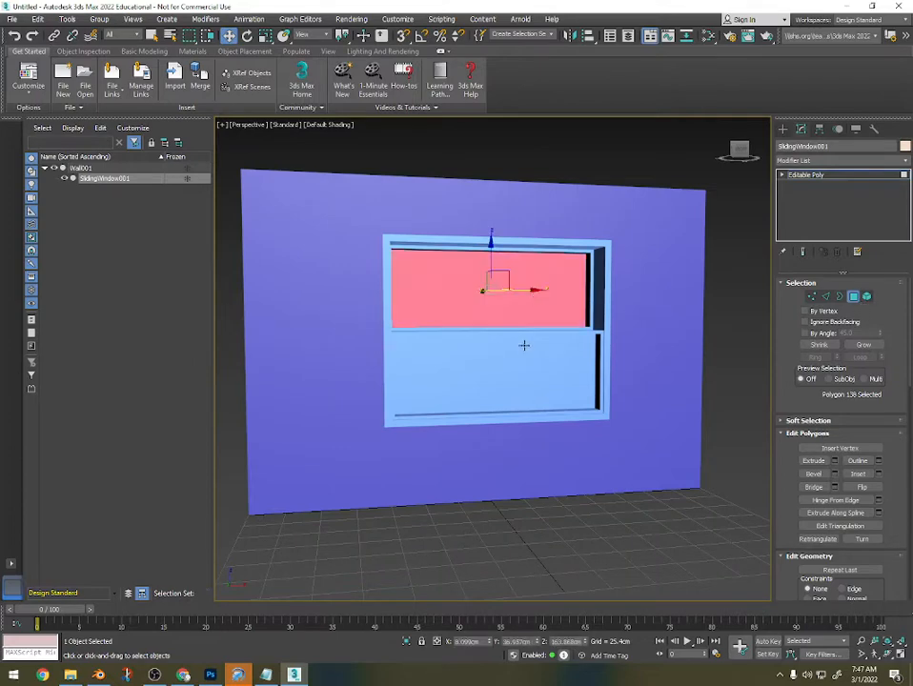
{"action": "left_click", "coordinate": [526, 344], "text": "ctrl"}
{"action": "middle_click_drag", "start_coordinate": [295, 372], "coordinate": [492, 370], "text": "alt"}
{"action": "left_click", "coordinate": [492, 370], "text": "ctrl"}
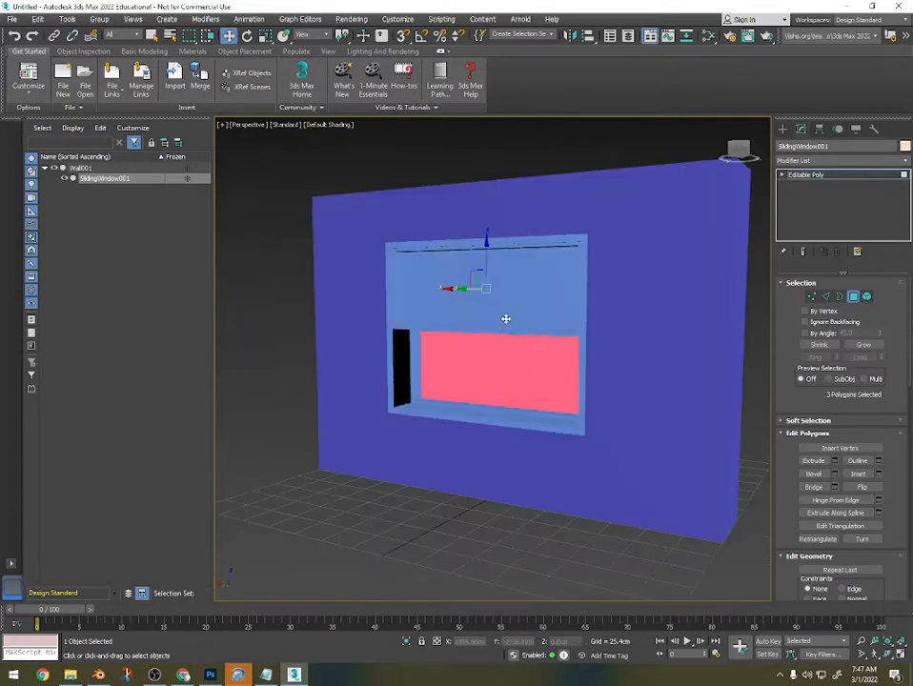
{"action": "left_click", "coordinate": [464, 290], "text": "ctrl"}
{"action": "middle_click_drag", "start_coordinate": [464, 289], "coordinate": [401, 341], "text": "alt"}
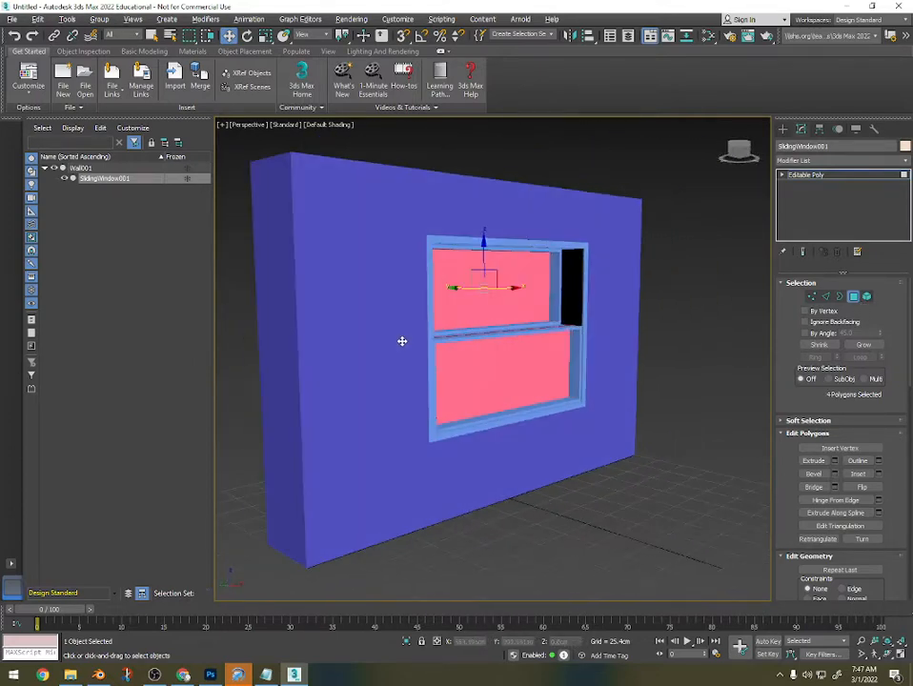
Create a Standard (Legacy) scanline material in the Material Editor and place its collapsed node above the existing material
{"action": "key", "text": "m"}
{"action": "left_click_drag", "start_coordinate": [333, 417], "coordinate": [333, 254]}
{"action": "right_click", "coordinate": [212, 380]}
{"action": "mouse_move", "coordinate": [271, 386]}
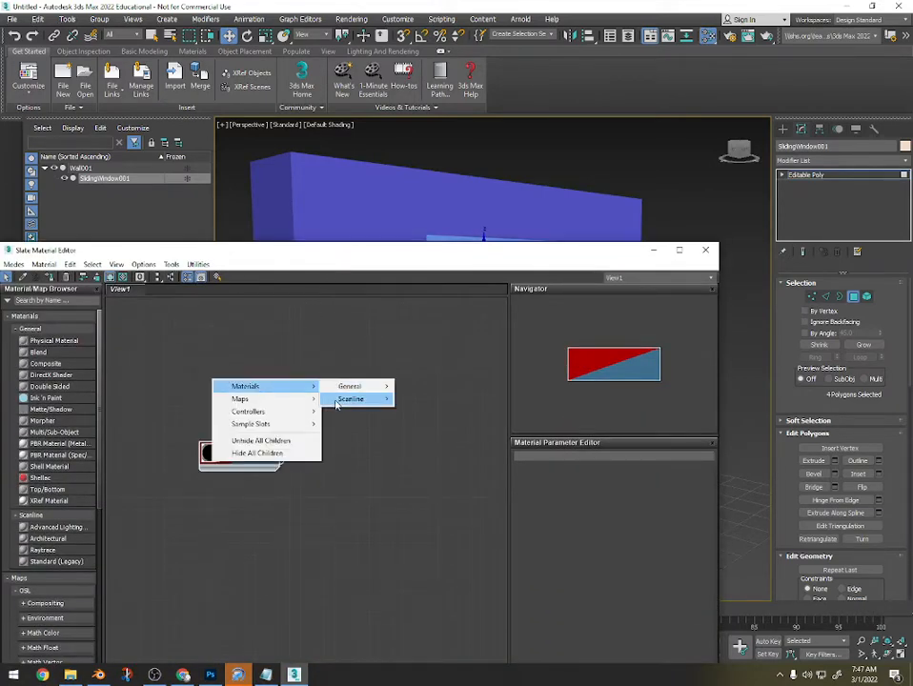
{"action": "mouse_move", "coordinate": [350, 398]}
{"action": "left_click", "coordinate": [424, 437]}
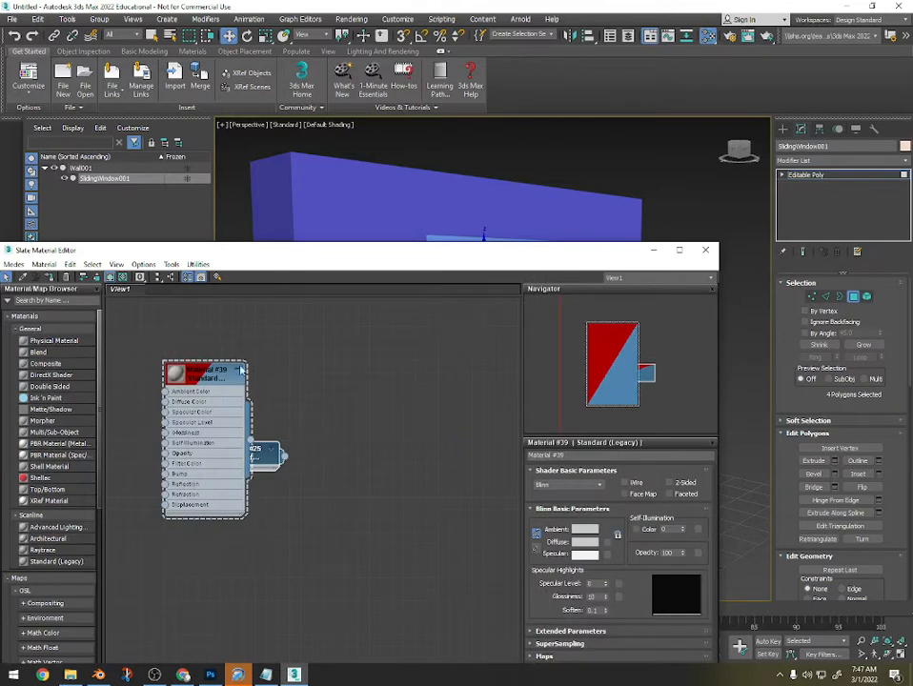
{"action": "left_click_drag", "start_coordinate": [241, 369], "coordinate": [270, 407]}
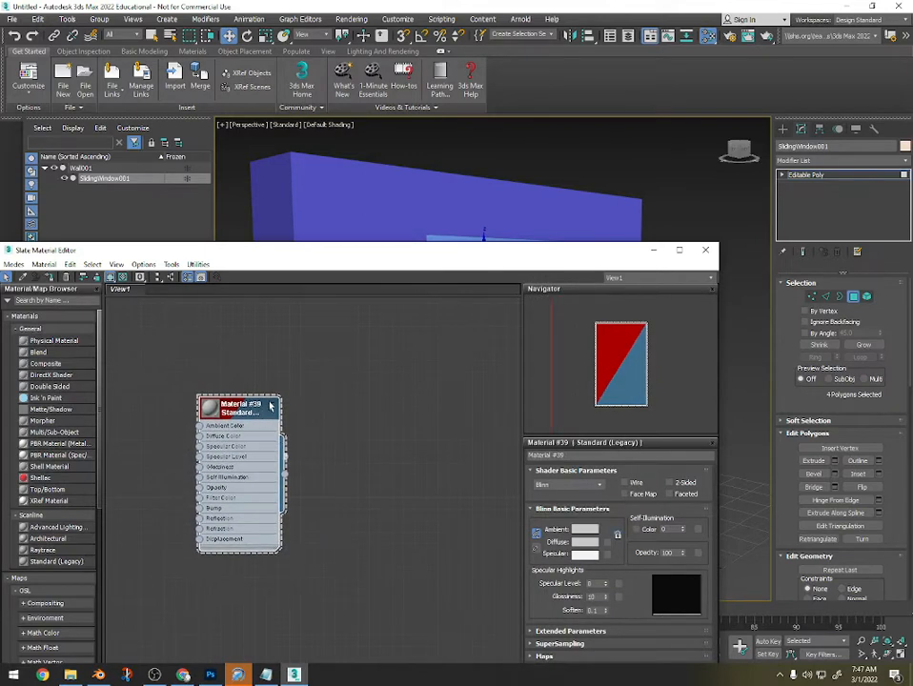
{"action": "left_click", "coordinate": [270, 407]}
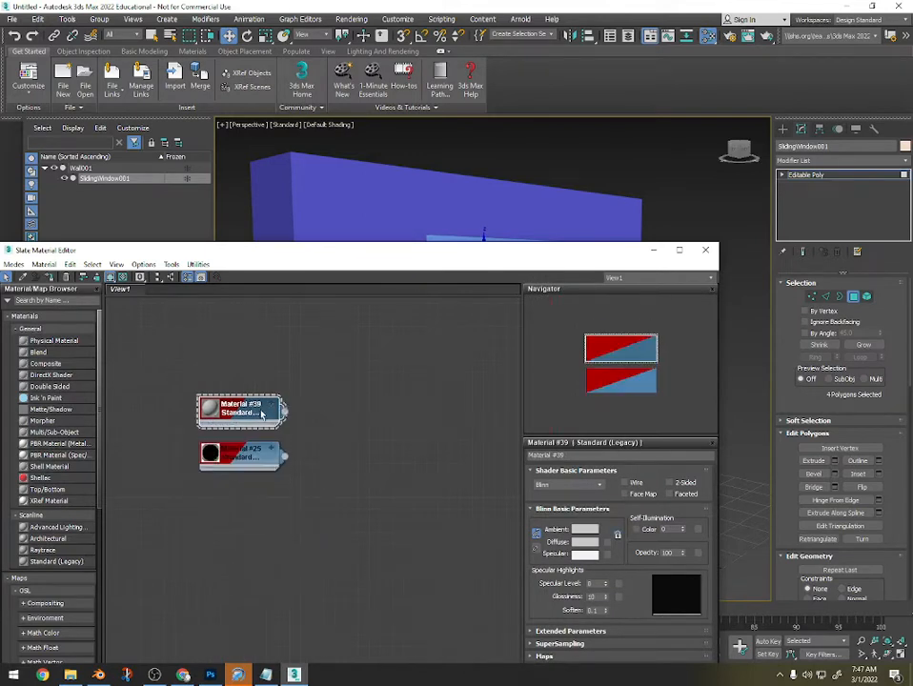
Name the new material glass and set its opacity to 59
{"action": "left_click", "coordinate": [570, 454]}
{"action": "type", "text": "glass"}
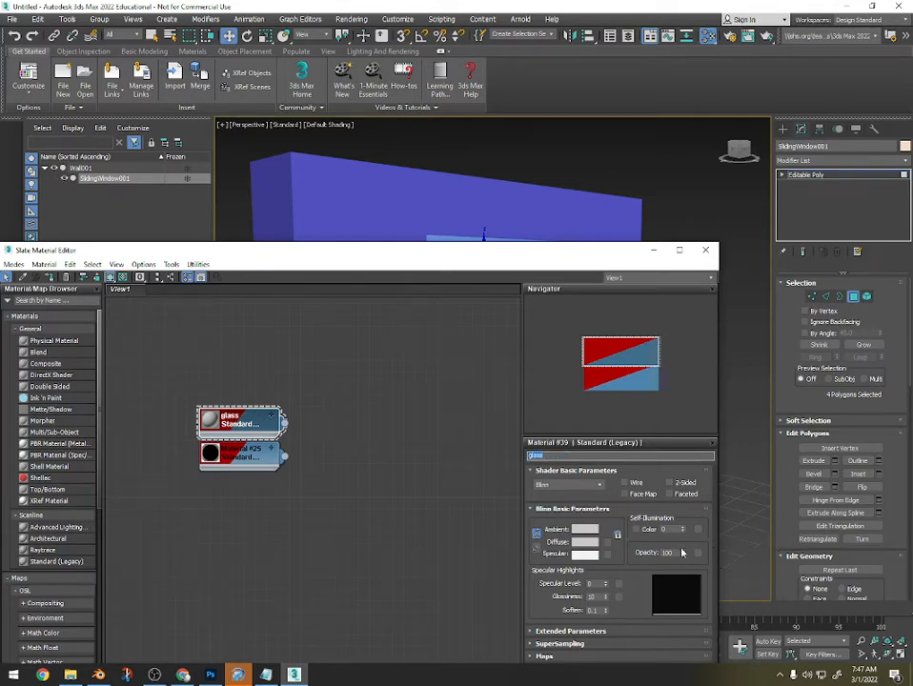
{"action": "left_click_drag", "start_coordinate": [681, 553], "coordinate": [682, 559]}
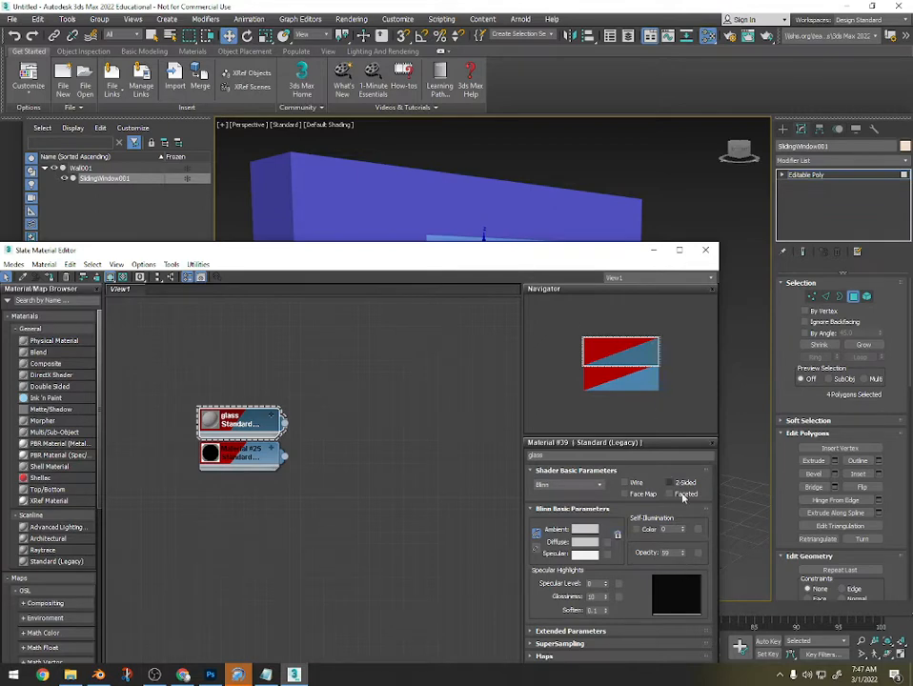
Assign the glass material to the selected pane polygons of the sliding window
{"action": "scroll", "coordinate": [512, 225], "scroll_direction": "up", "scroll_amount": 5}
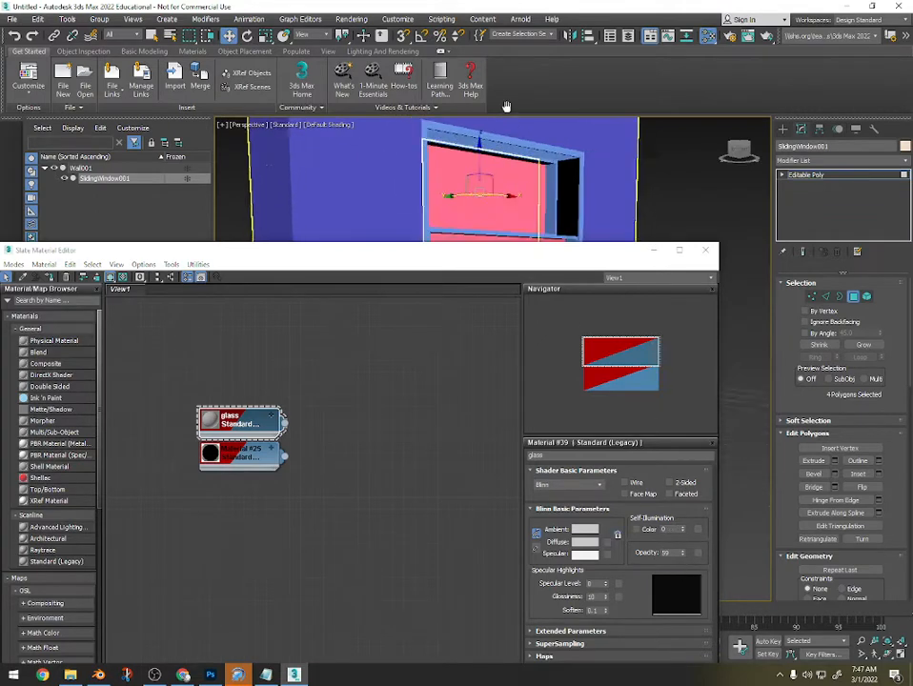
{"action": "left_click_drag", "start_coordinate": [284, 423], "coordinate": [338, 374]}
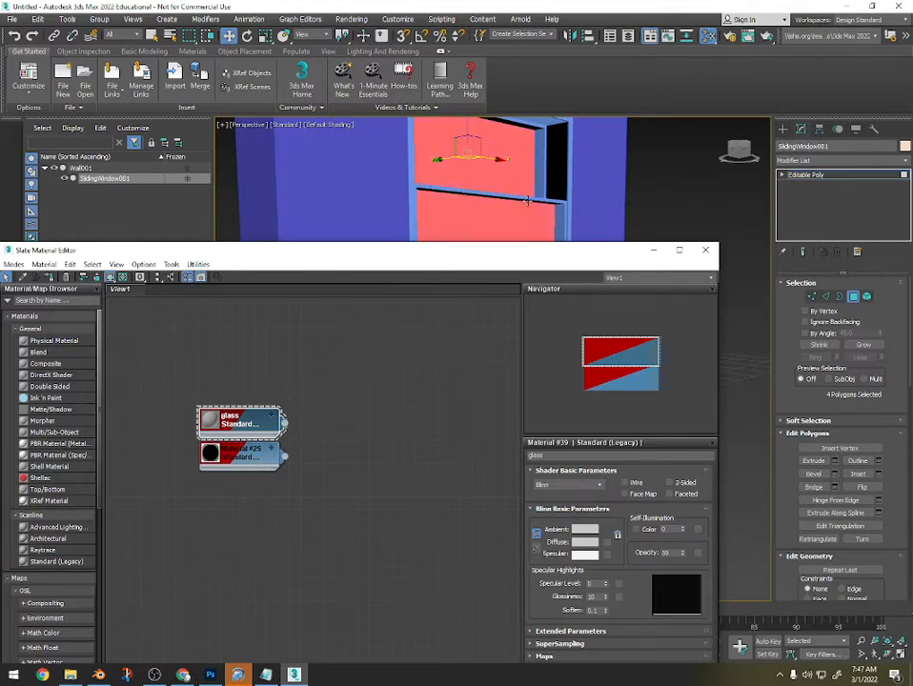
{"action": "middle_click_drag", "start_coordinate": [527, 200], "coordinate": [491, 203], "text": "alt"}
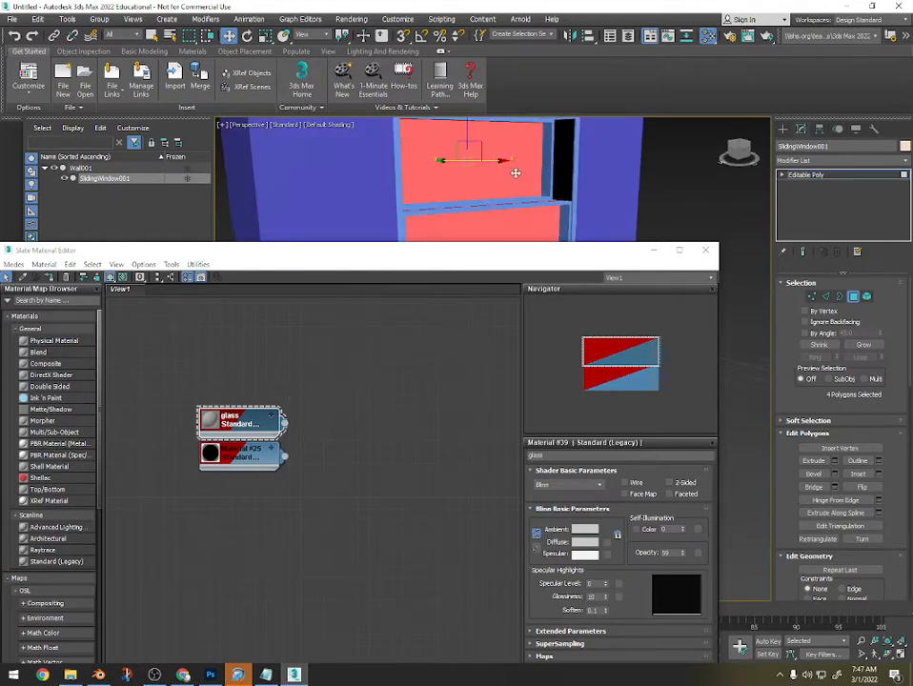
Invert the polygon selection to cover the window frame and add a Standard (Legacy) material named windowTrim
{"action": "key", "text": "ctrl+i"}
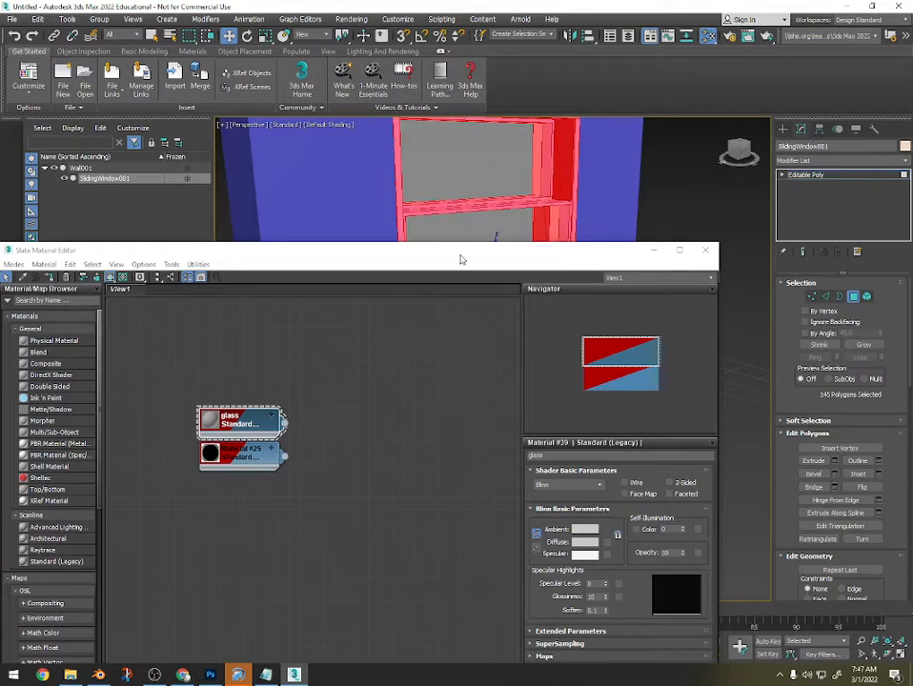
{"action": "right_click", "coordinate": [265, 388]}
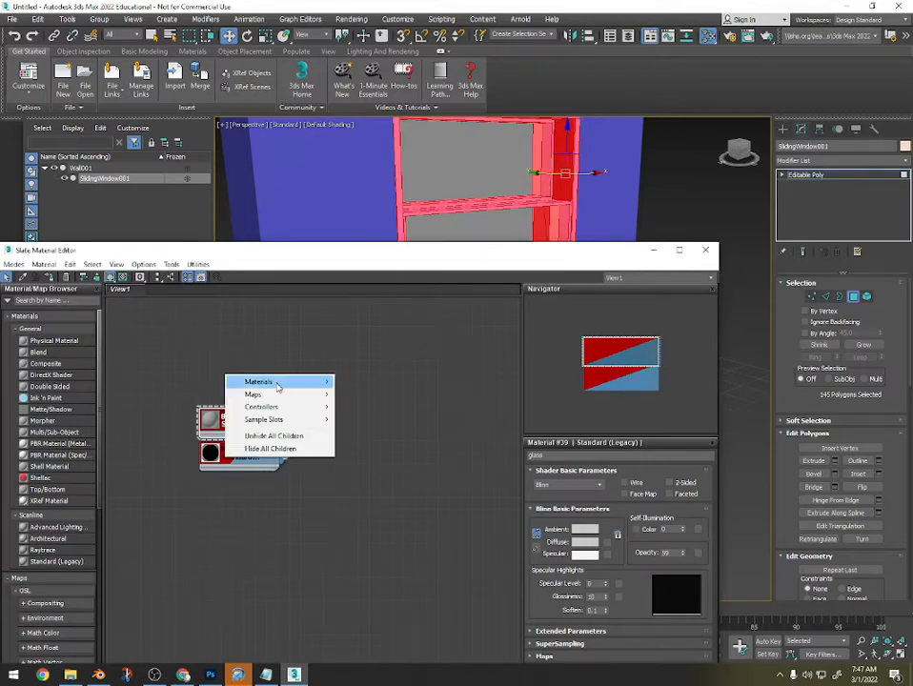
{"action": "mouse_move", "coordinate": [286, 381]}
{"action": "mouse_move", "coordinate": [367, 395]}
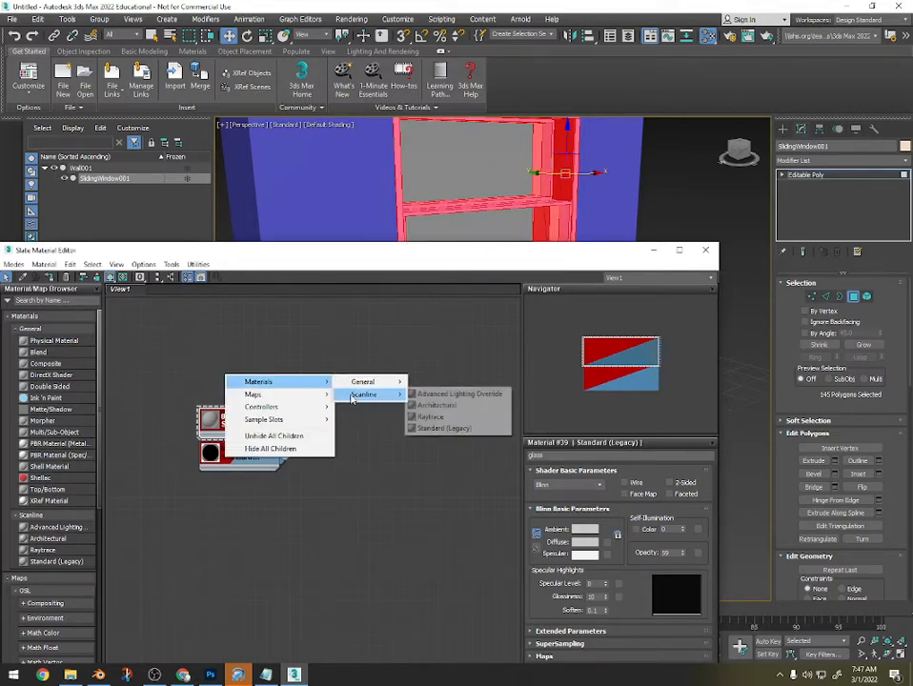
{"action": "left_click", "coordinate": [440, 428]}
{"action": "left_click", "coordinate": [259, 374]}
{"action": "left_click_drag", "start_coordinate": [259, 374], "coordinate": [271, 385]}
{"action": "left_click", "coordinate": [570, 456]}
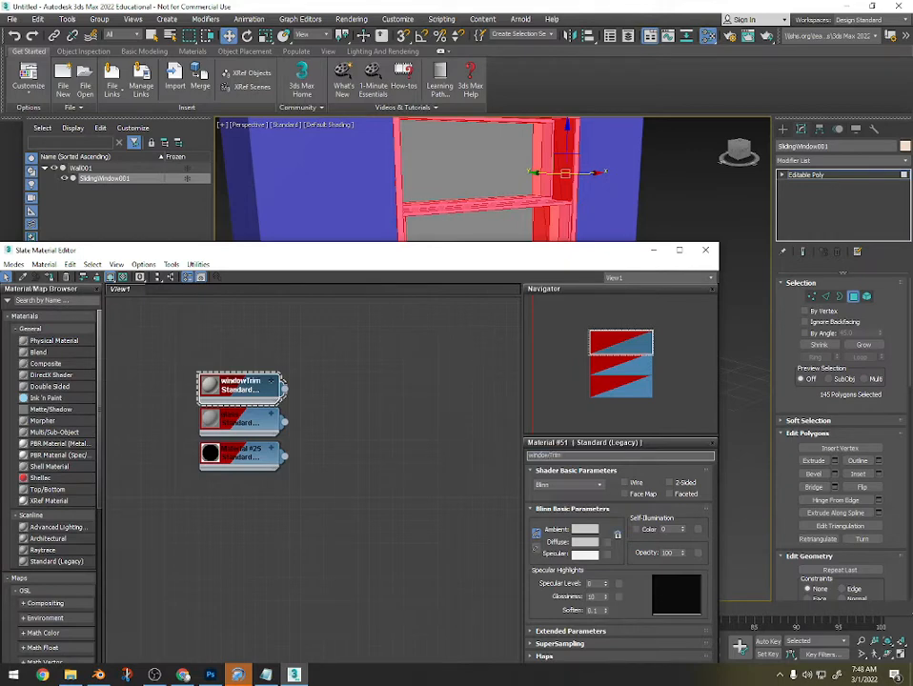
Set the windowTrim material's diffuse color to white
{"action": "left_click", "coordinate": [591, 543]}
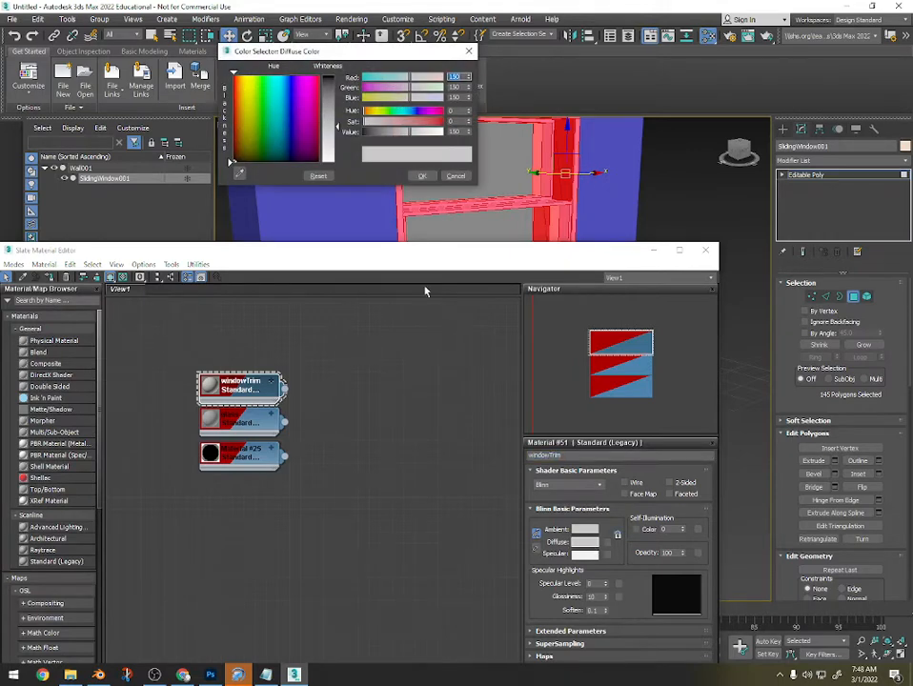
{"action": "left_click_drag", "start_coordinate": [334, 122], "coordinate": [335, 164]}
{"action": "left_click", "coordinate": [420, 177]}
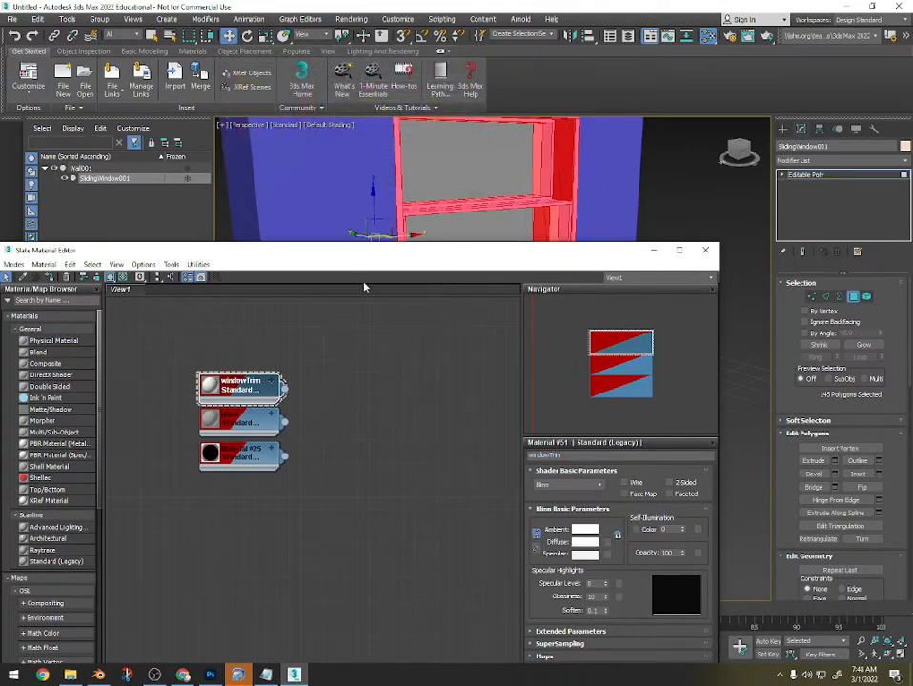
Assign windowTrim to the selected frame polygons, close the Material Editor and clear the polygon selection
{"action": "left_click_drag", "start_coordinate": [317, 347], "coordinate": [389, 179]}
{"action": "left_click", "coordinate": [705, 250]}
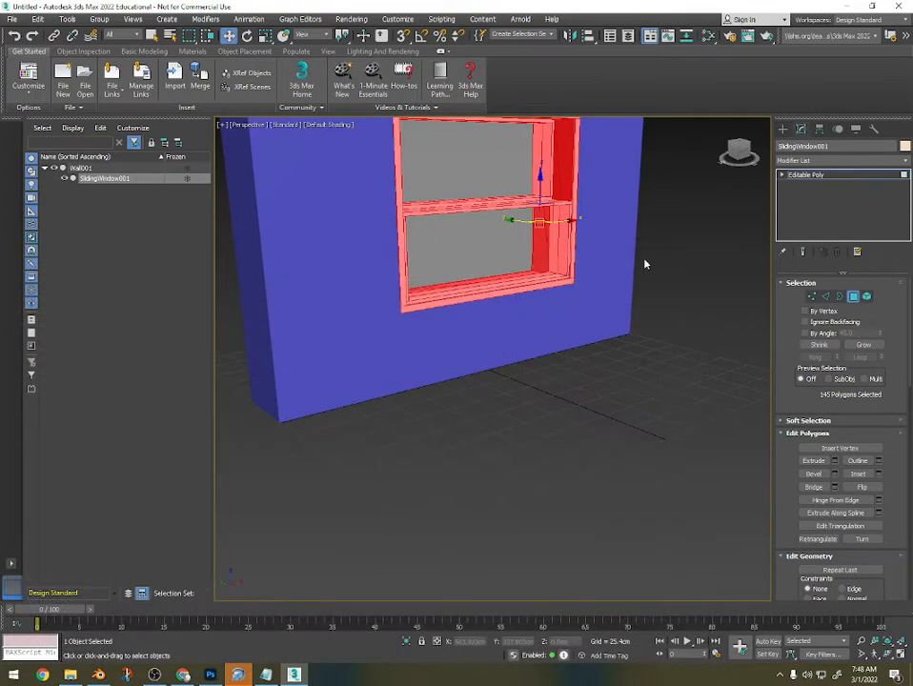
{"action": "middle_click_drag", "start_coordinate": [534, 253], "coordinate": [522, 385]}
{"action": "left_click", "coordinate": [685, 399]}
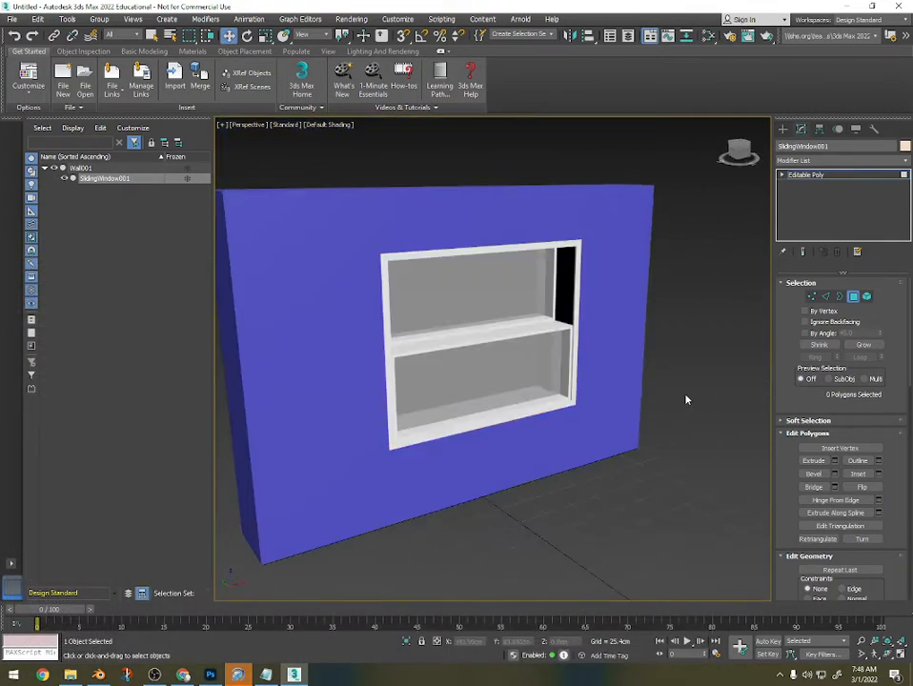
{"action": "middle_click_drag", "start_coordinate": [685, 399], "coordinate": [588, 358], "text": "alt"}
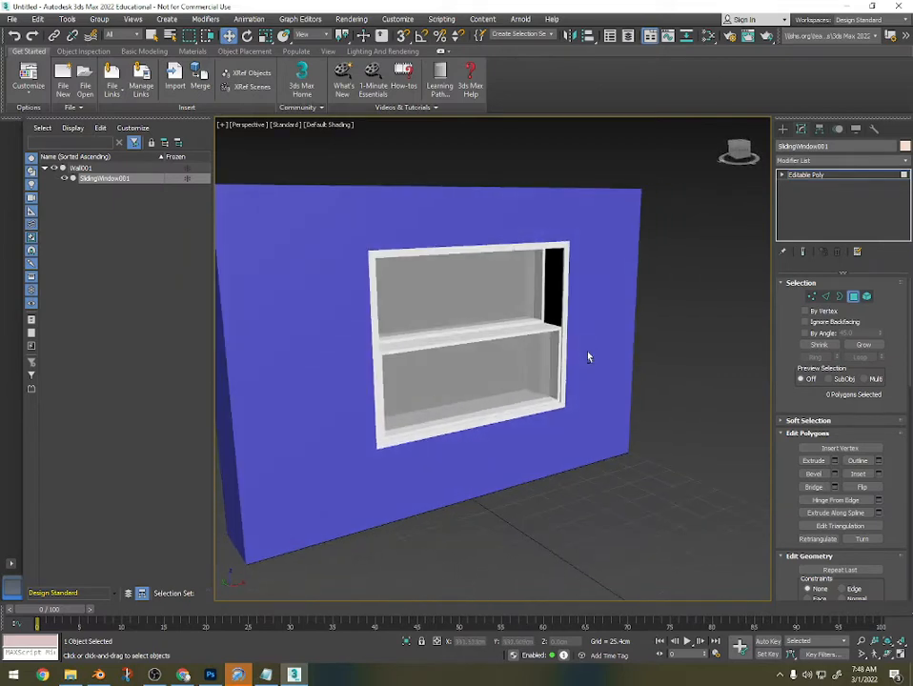
Render the Perspective view to check the window's glass and trim materials, and close the rendered frame
{"action": "key", "text": "shift+q"}
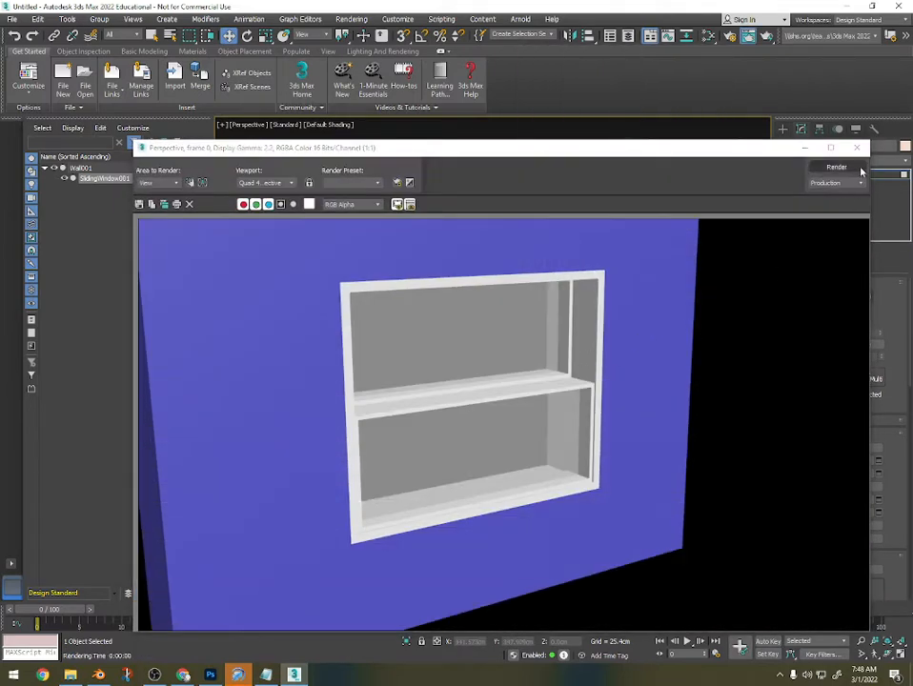
{"action": "left_click", "coordinate": [858, 149]}
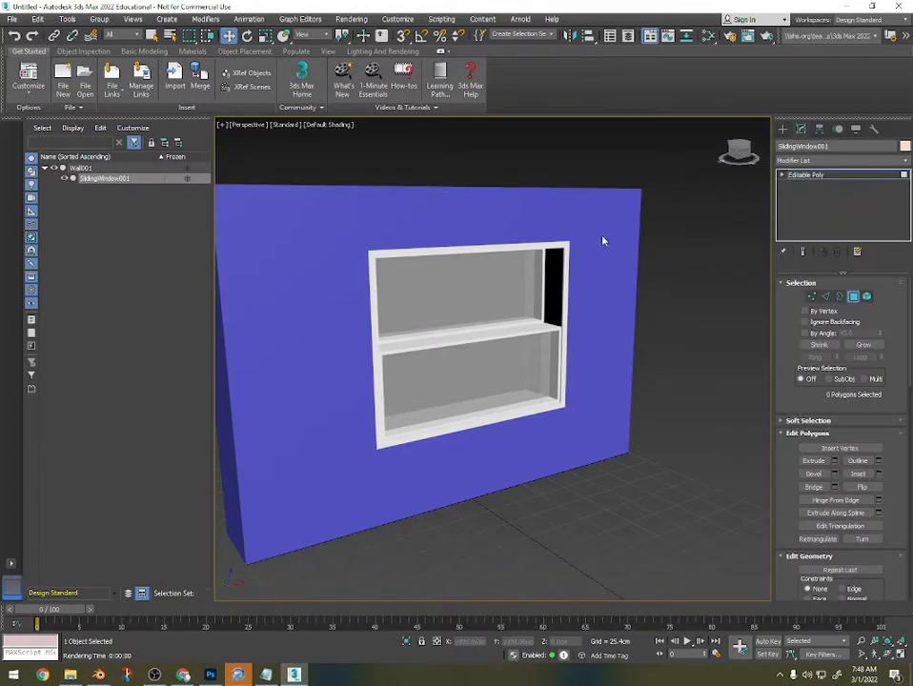
{"action": "scroll", "coordinate": [619, 279], "scroll_direction": "down", "scroll_amount": 6}
{"action": "scroll", "coordinate": [581, 287], "scroll_direction": "up", "scroll_amount": 4}
{"action": "mouse_move", "coordinate": [619, 283]}
{"action": "middle_mouse_down", "text": "alt"}
{"action": "mouse_move", "coordinate": [580, 287]}
{"action": "mouse_move", "coordinate": [617, 277]}
{"action": "middle_mouse_up", "text": "alt"}
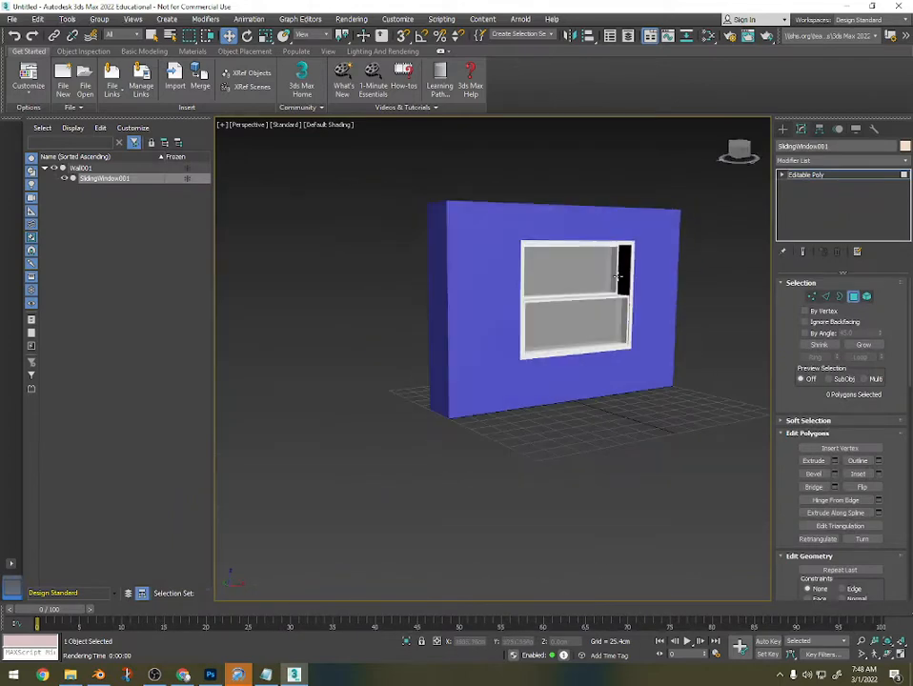
Undo the material assignments, the Editable Poly conversions and the sliding window's creation, back to the plain wall
{"action": "key", "text": "ctrl+a"}
{"action": "key", "text": "ctrl+i"}
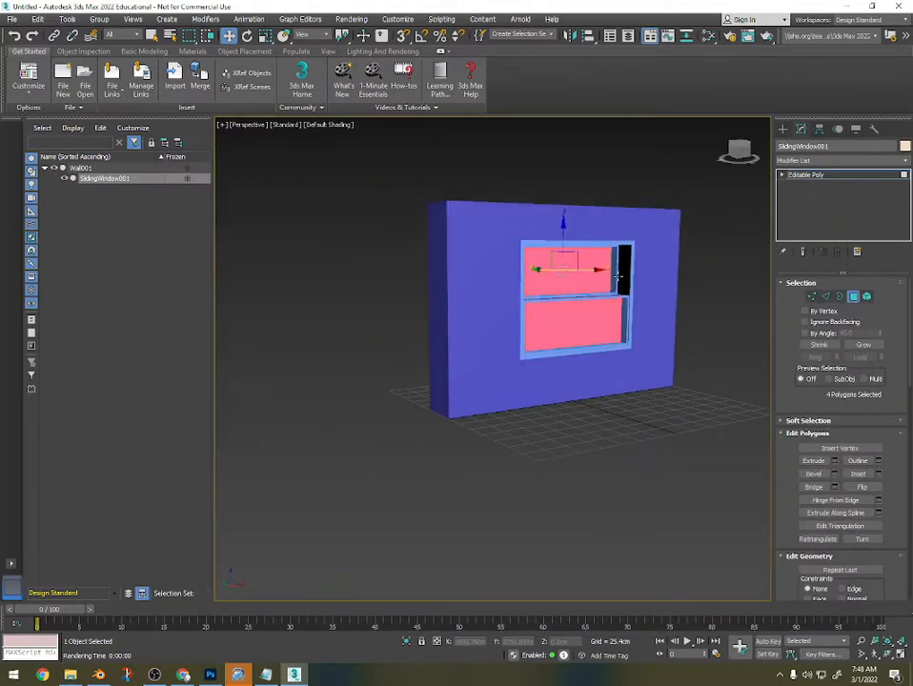
{"action": "key", "text": "ctrl+z"}
{"action": "key", "text": "ctrl+z"}
{"action": "key", "text": "ctrl+z"}
{"action": "key", "text": "ctrl+z"}
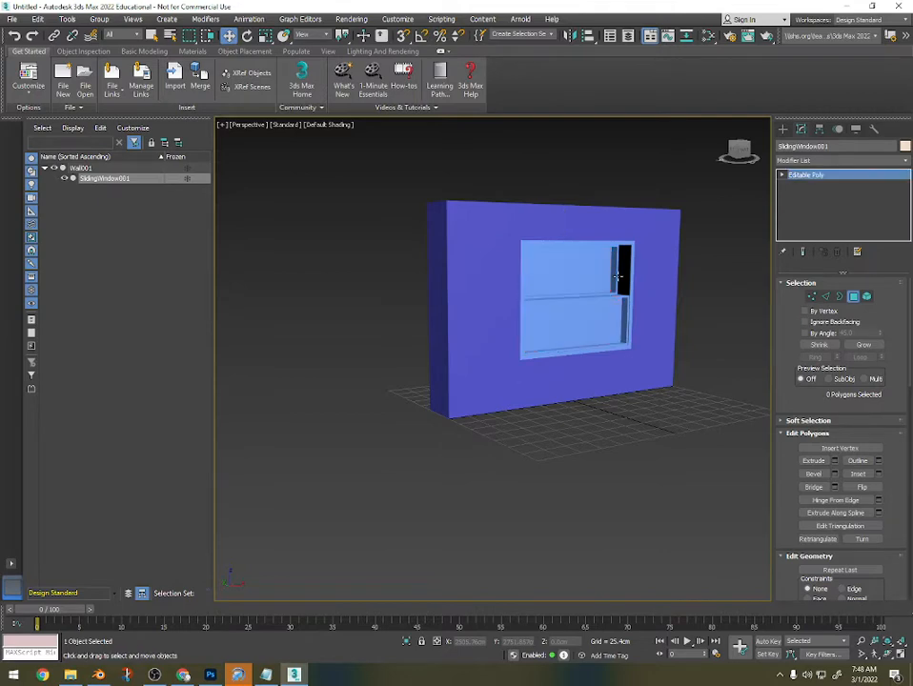
{"action": "key", "text": "ctrl+z"}
{"action": "key", "text": "ctrl+y"}
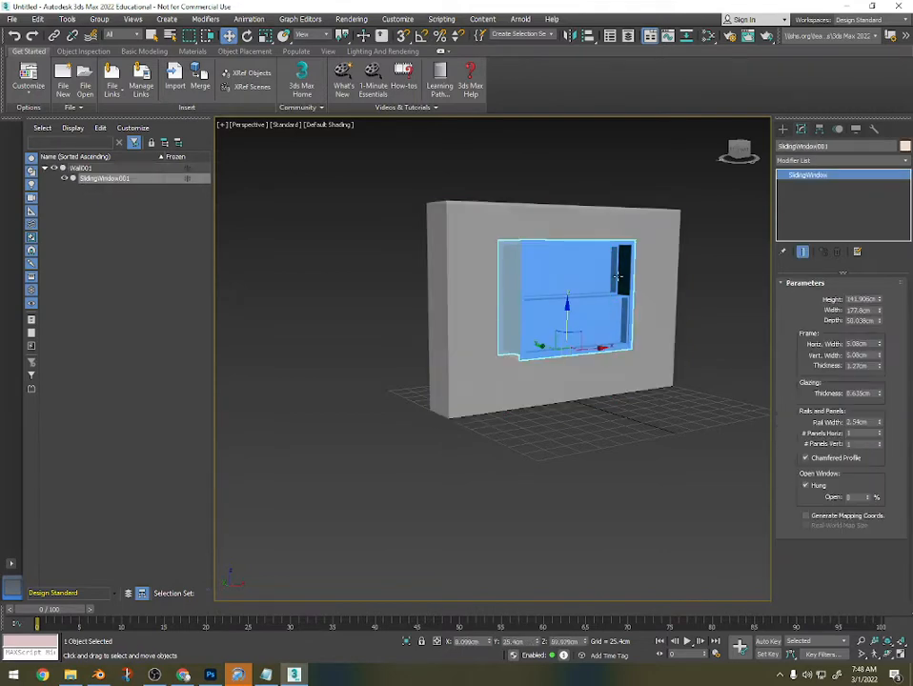
{"action": "key", "text": "ctrl+z"}
{"action": "key", "text": "ctrl+z"}
{"action": "key", "text": "ctrl+z"}
{"action": "key", "text": "ctrl+z"}
{"action": "key", "text": "ctrl+z"}
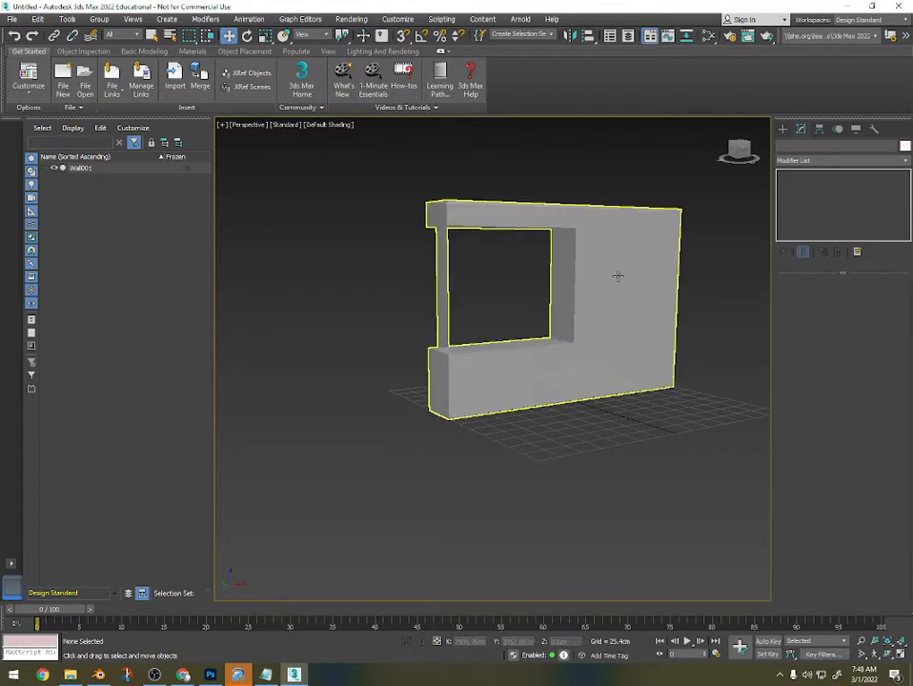
{"action": "key", "text": "ctrl+z"}
{"action": "scroll", "coordinate": [591, 315], "scroll_direction": "up", "scroll_amount": 3}
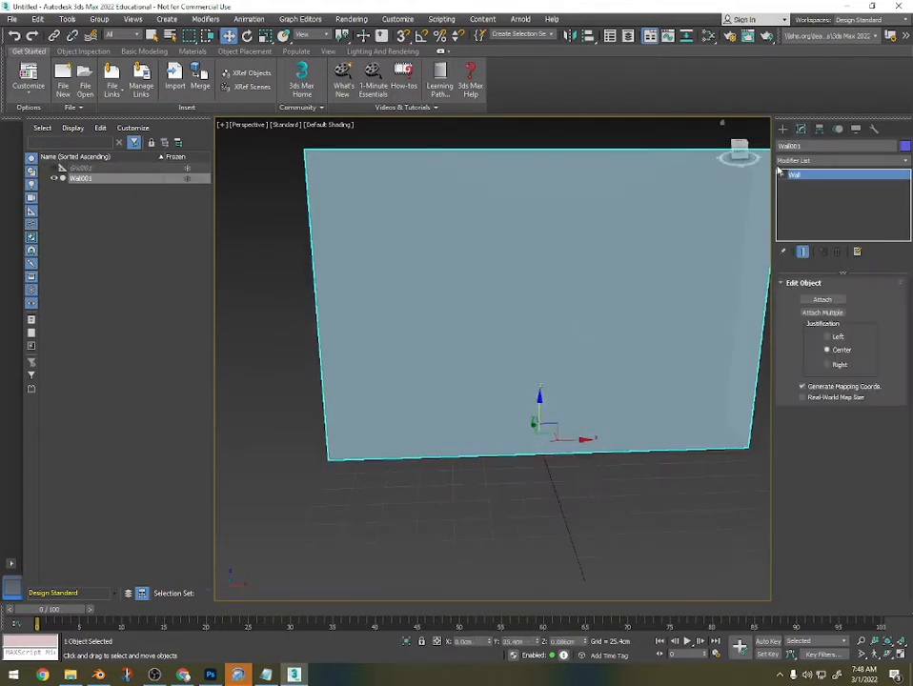
{"action": "key", "text": "ctrl+z"}
Create a pivot door with 3D snapping from the wall's bottom midpoint to its end, about 178 cm wide, 50 cm deep and 145 cm high
{"action": "middle_click_drag", "start_coordinate": [656, 218], "coordinate": [578, 303], "text": "alt"}
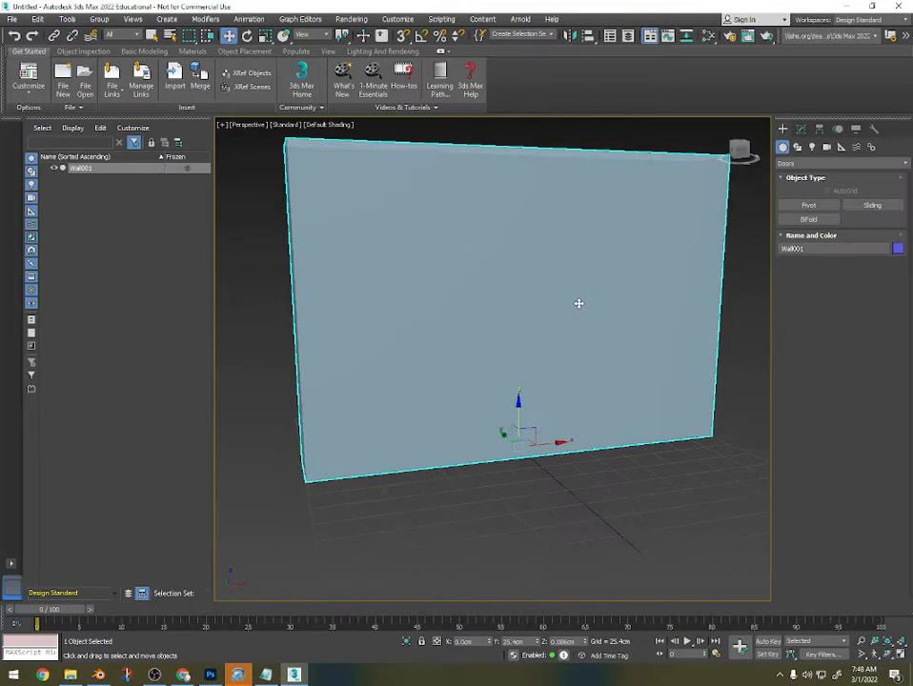
{"action": "left_click", "coordinate": [821, 206]}
{"action": "scroll", "coordinate": [595, 375], "scroll_direction": "up", "scroll_amount": 3}
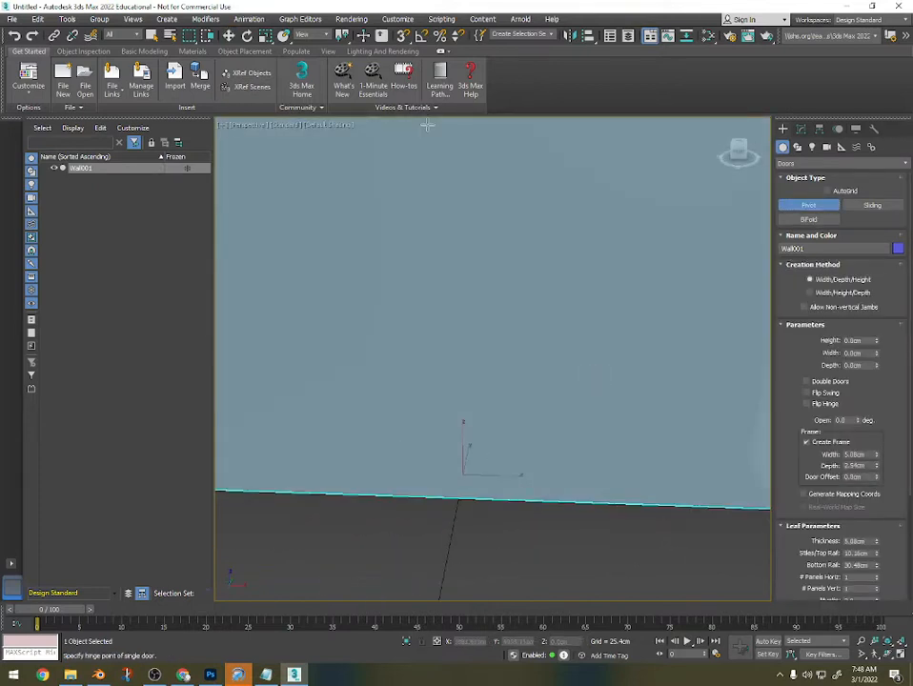
{"action": "left_click", "coordinate": [402, 35]}
{"action": "middle_click_drag", "start_coordinate": [399, 454], "coordinate": [405, 430], "text": "alt"}
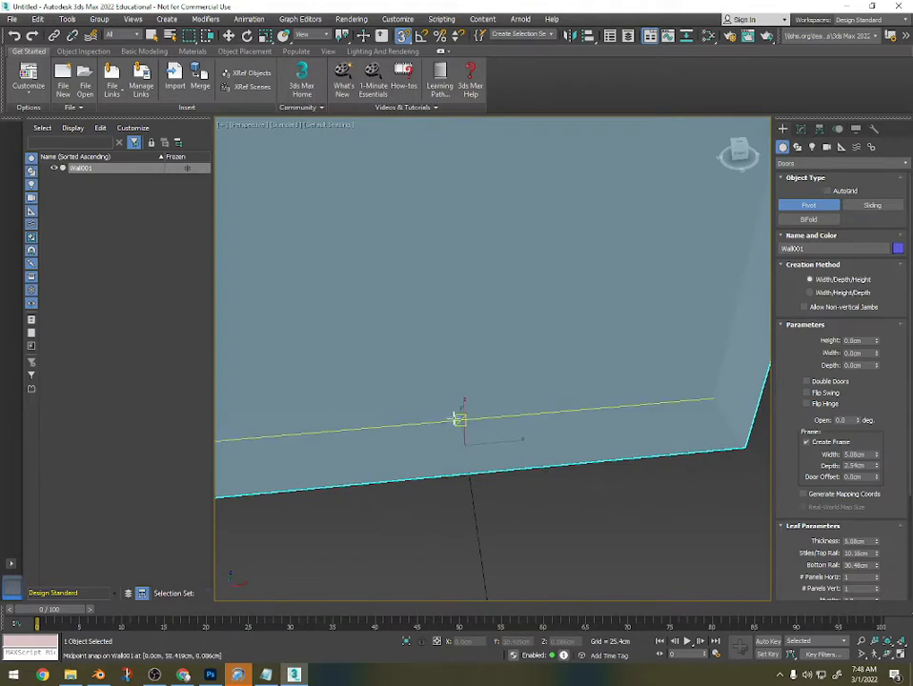
{"action": "left_click_drag", "start_coordinate": [460, 419], "coordinate": [724, 415]}
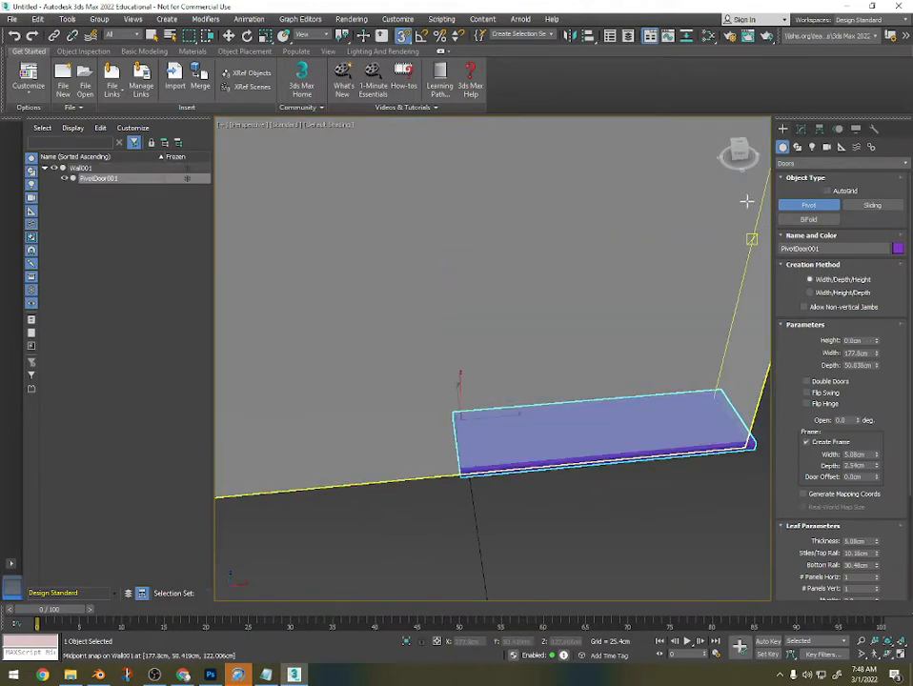
{"action": "left_click", "coordinate": [746, 201]}
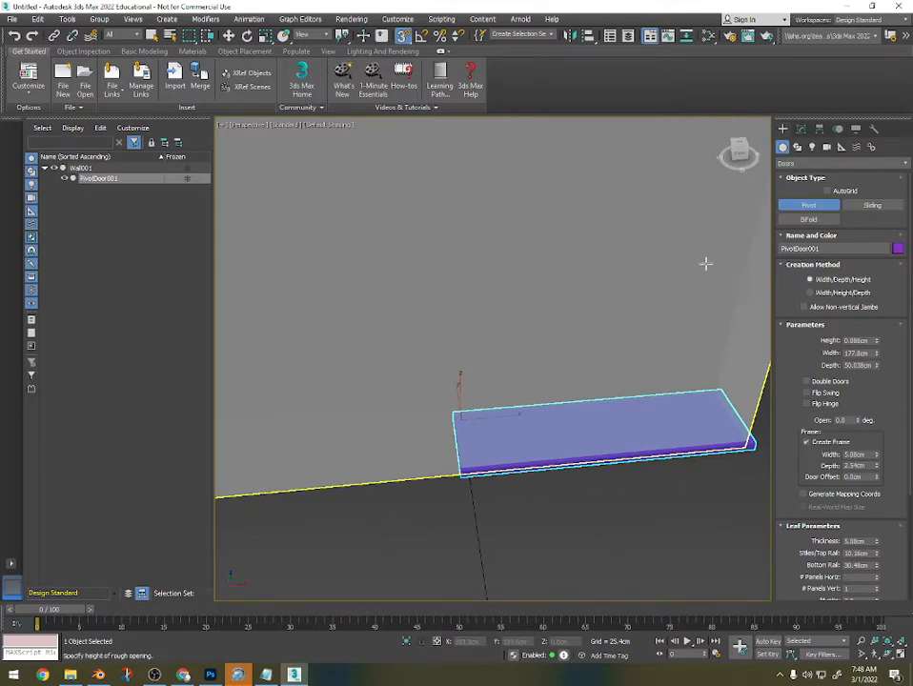
{"action": "middle_click_drag", "start_coordinate": [705, 263], "coordinate": [630, 356]}
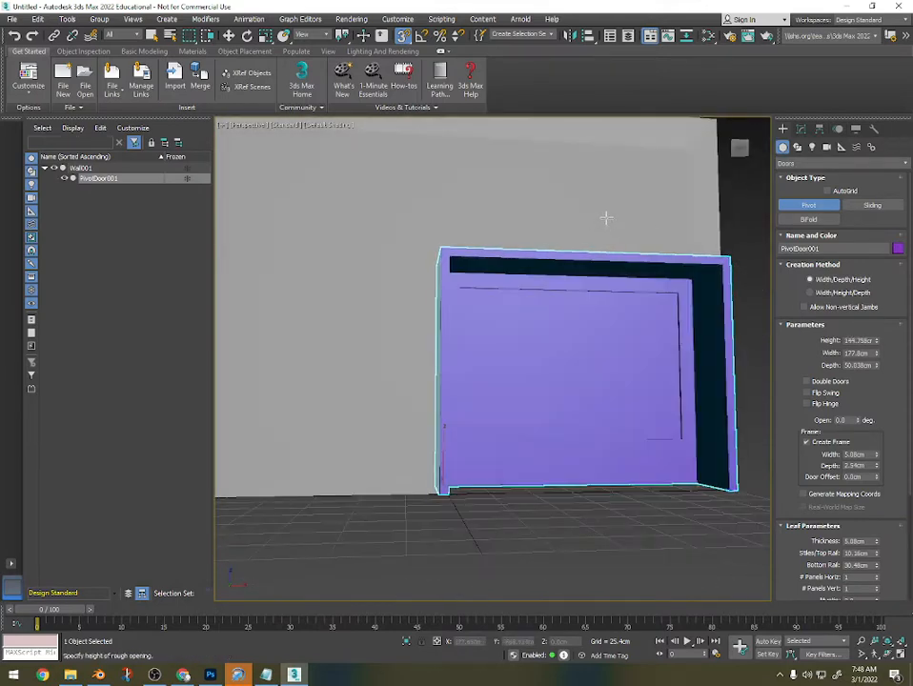
{"action": "left_click", "coordinate": [604, 218]}
Increase the pivot door's height to about 217 cm and finish door creation
{"action": "middle_click_drag", "start_coordinate": [603, 219], "coordinate": [532, 453], "text": "alt"}
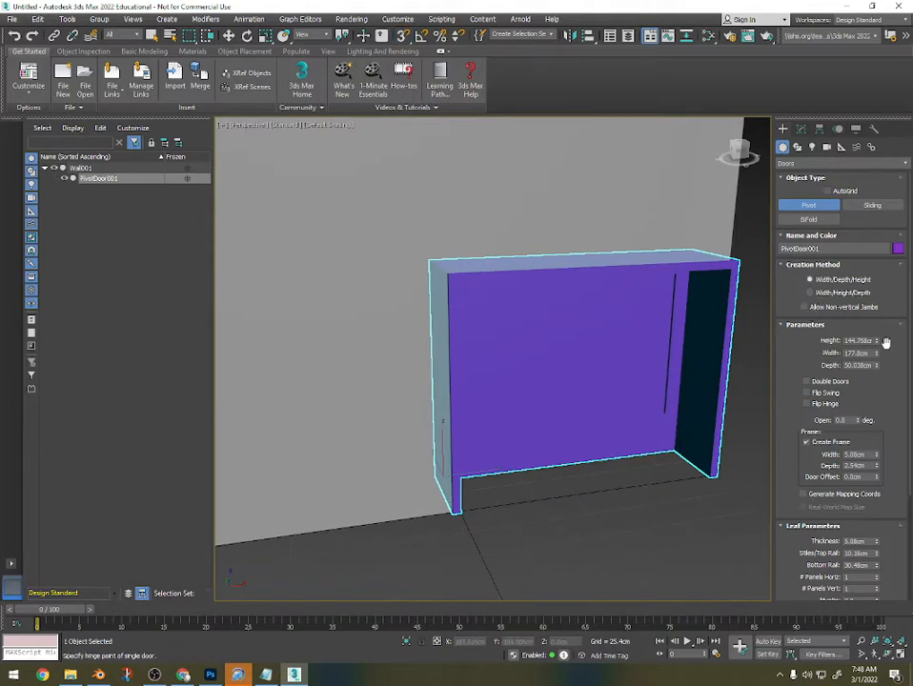
{"action": "left_click_drag", "start_coordinate": [877, 340], "coordinate": [877, 315]}
{"action": "scroll", "coordinate": [552, 313], "scroll_direction": "down", "scroll_amount": 5}
{"action": "middle_click_drag", "start_coordinate": [553, 316], "coordinate": [586, 325], "text": "alt"}
{"action": "left_click", "coordinate": [485, 286]}
{"action": "right_click", "coordinate": [586, 325]}
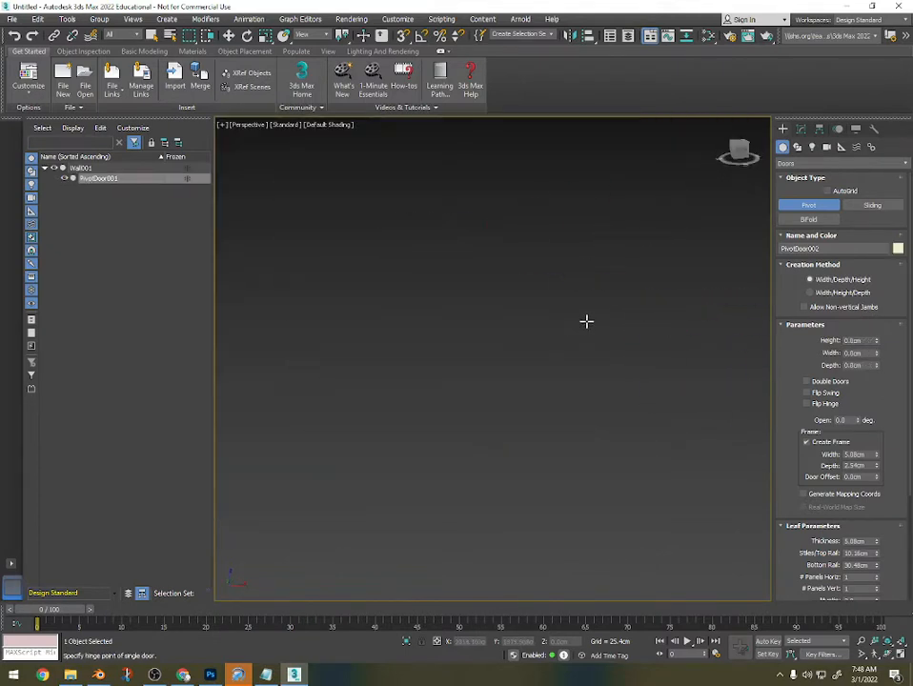
{"action": "scroll", "coordinate": [543, 345], "scroll_direction": "up", "scroll_amount": 8}
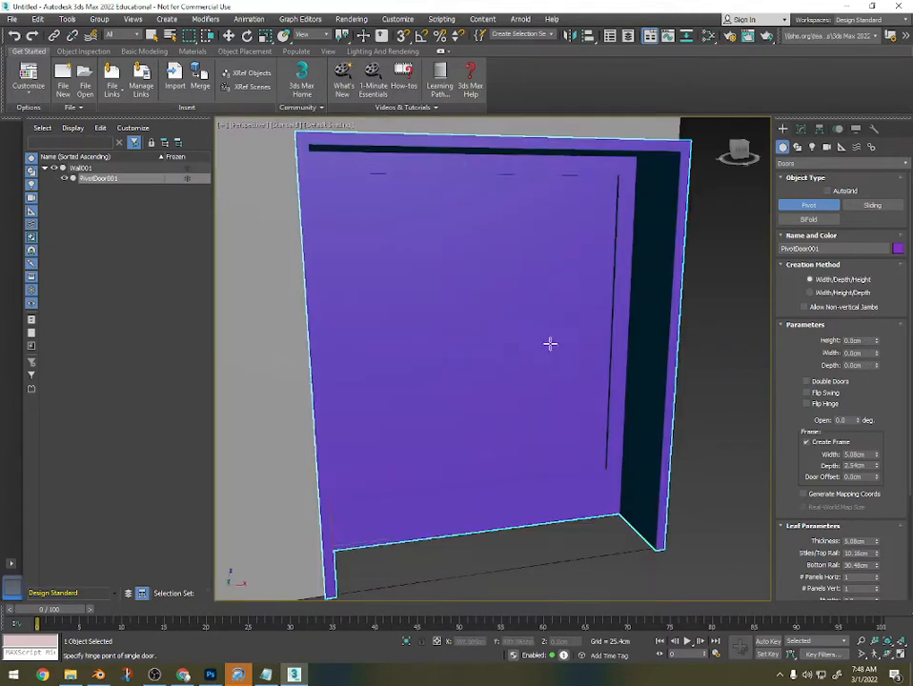
{"action": "scroll", "coordinate": [542, 305], "scroll_direction": "down", "scroll_amount": 8}
Convert the wall to Editable Poly
{"action": "left_click", "coordinate": [512, 283]}
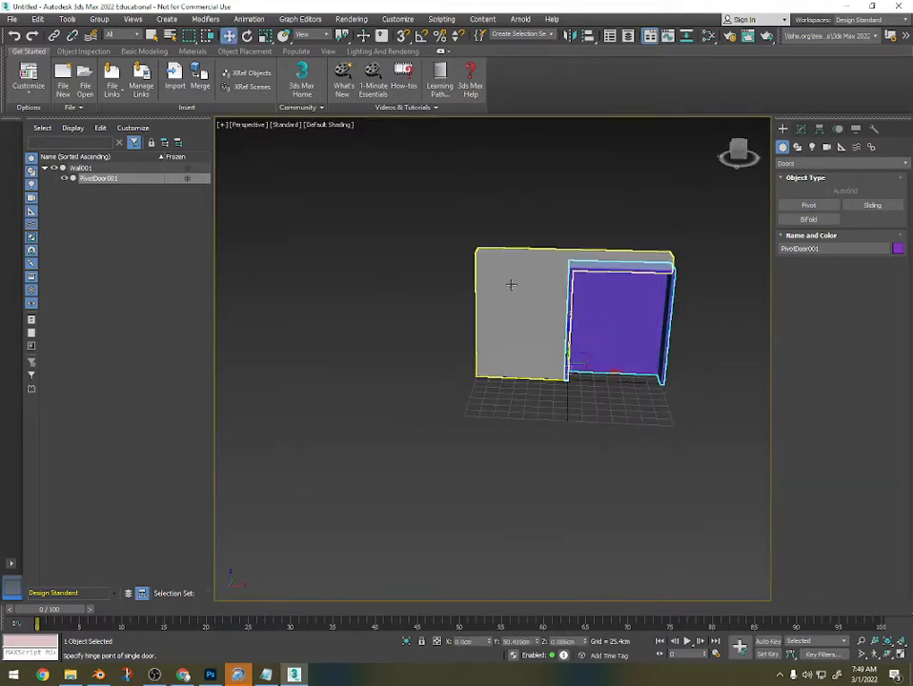
{"action": "right_click", "coordinate": [512, 290]}
{"action": "mouse_move", "coordinate": [534, 399]}
{"action": "left_click", "coordinate": [628, 404]}
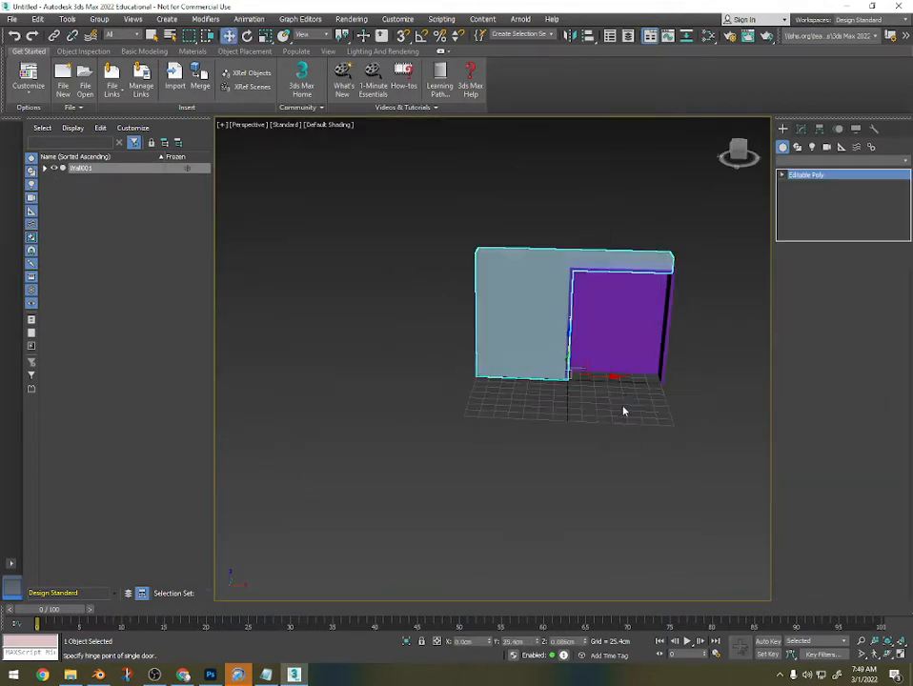
Convert the pivot door to Editable Poly
{"action": "scroll", "coordinate": [571, 322], "scroll_direction": "up", "scroll_amount": 6}
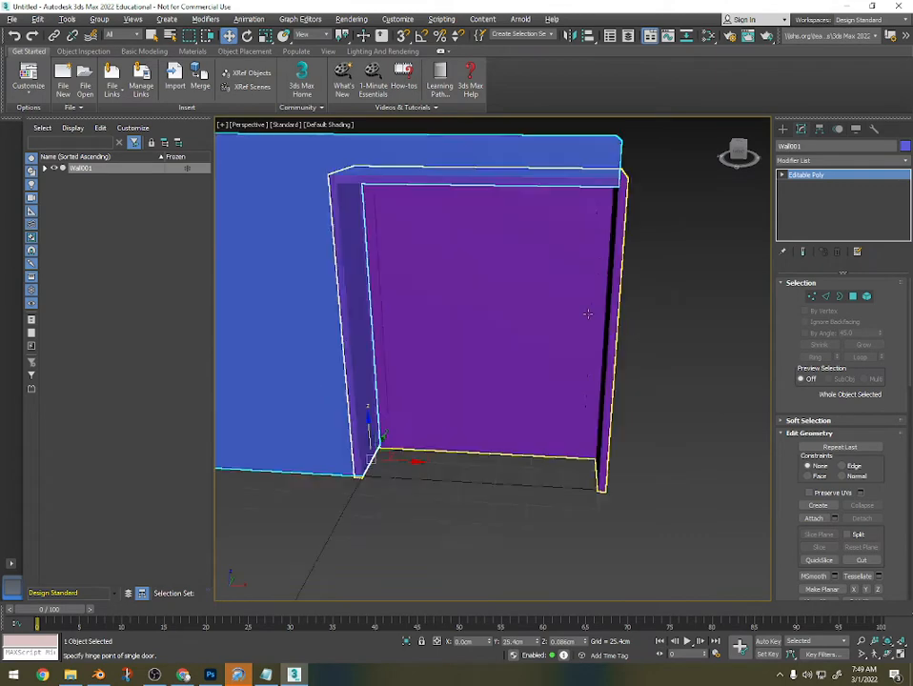
{"action": "middle_click_drag", "start_coordinate": [555, 296], "coordinate": [647, 322]}
{"action": "left_click", "coordinate": [624, 315]}
{"action": "right_click", "coordinate": [624, 315]}
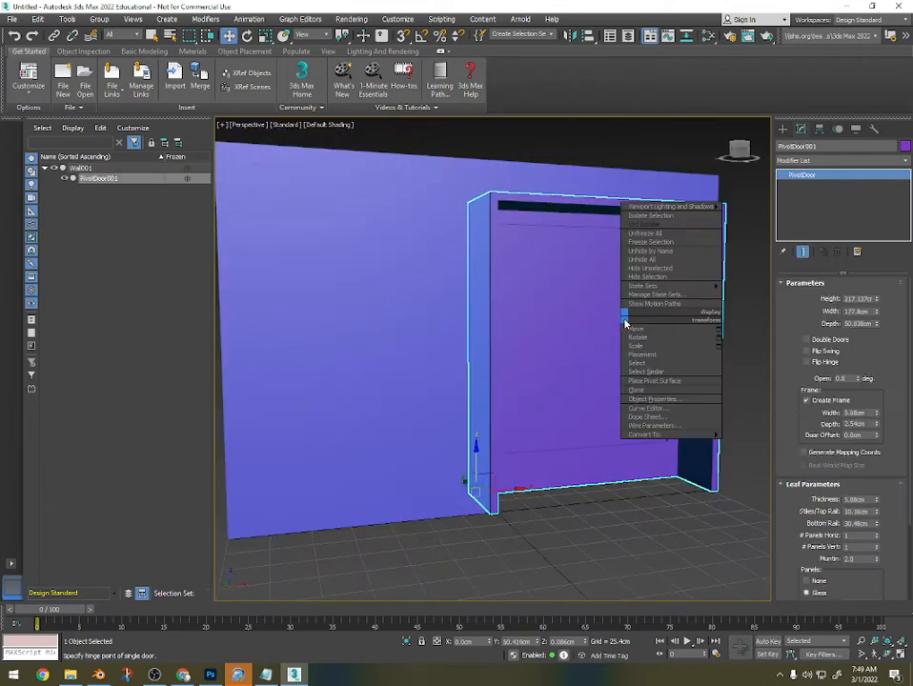
{"action": "mouse_move", "coordinate": [632, 434]}
{"action": "left_click", "coordinate": [759, 444]}
Select the large pane polygons on both the front and back of the door
{"action": "key", "text": "4"}
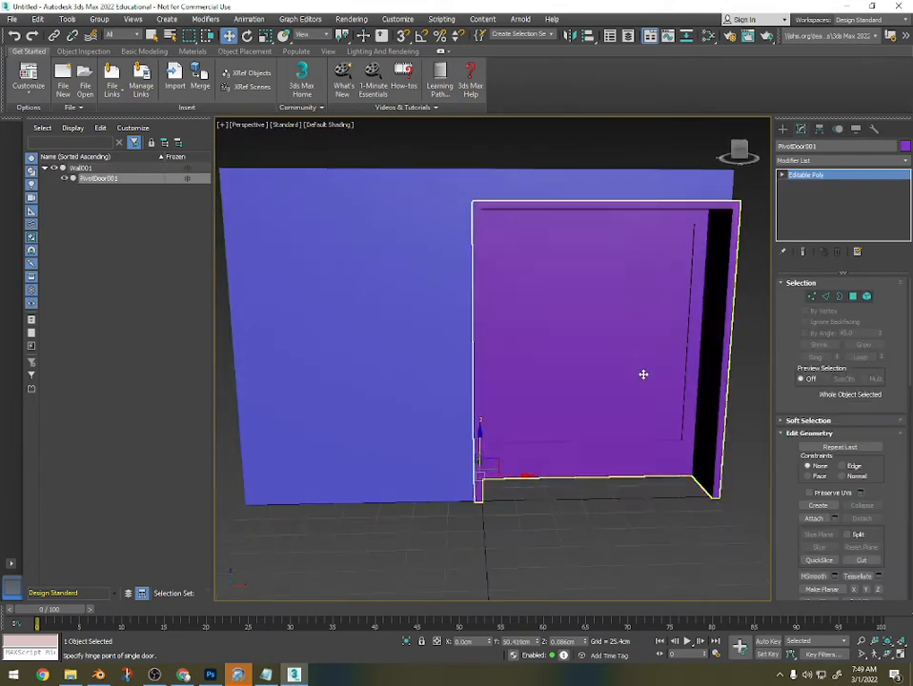
{"action": "left_click", "coordinate": [616, 325]}
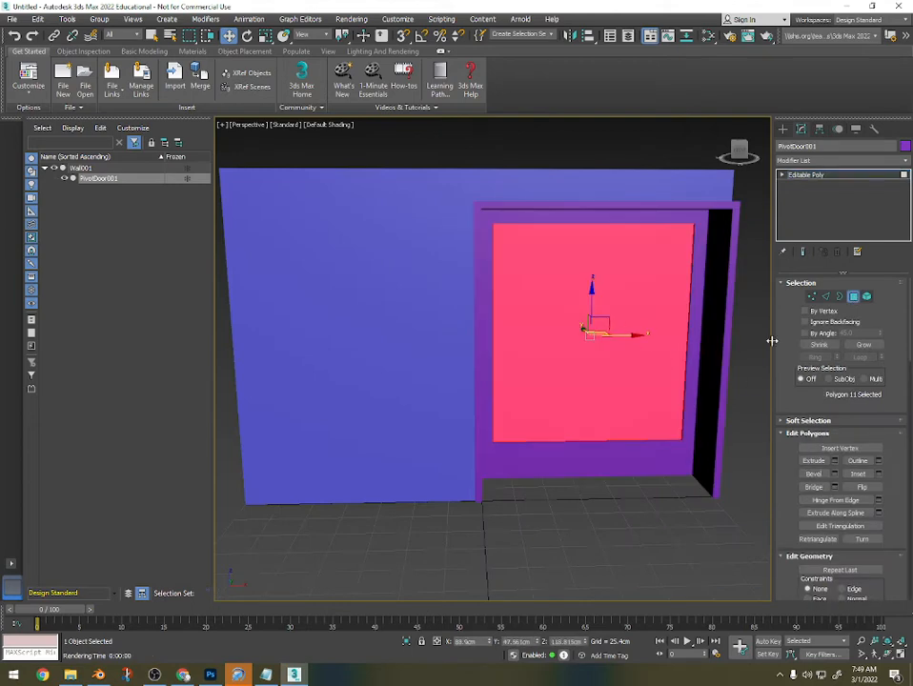
{"action": "middle_click_drag", "start_coordinate": [610, 312], "coordinate": [764, 320], "text": "alt"}
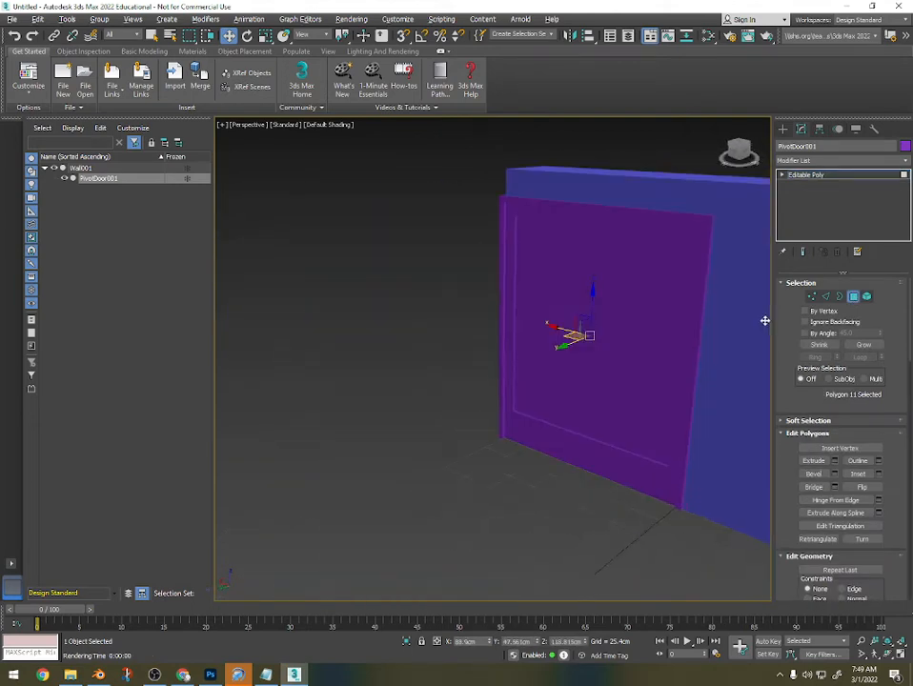
{"action": "middle_click_drag", "start_coordinate": [591, 323], "coordinate": [574, 362], "text": "alt"}
Add a Standard (Legacy) material in the Slate Material Editor, collapse its node and place it above the existing material
{"action": "key", "text": "m"}
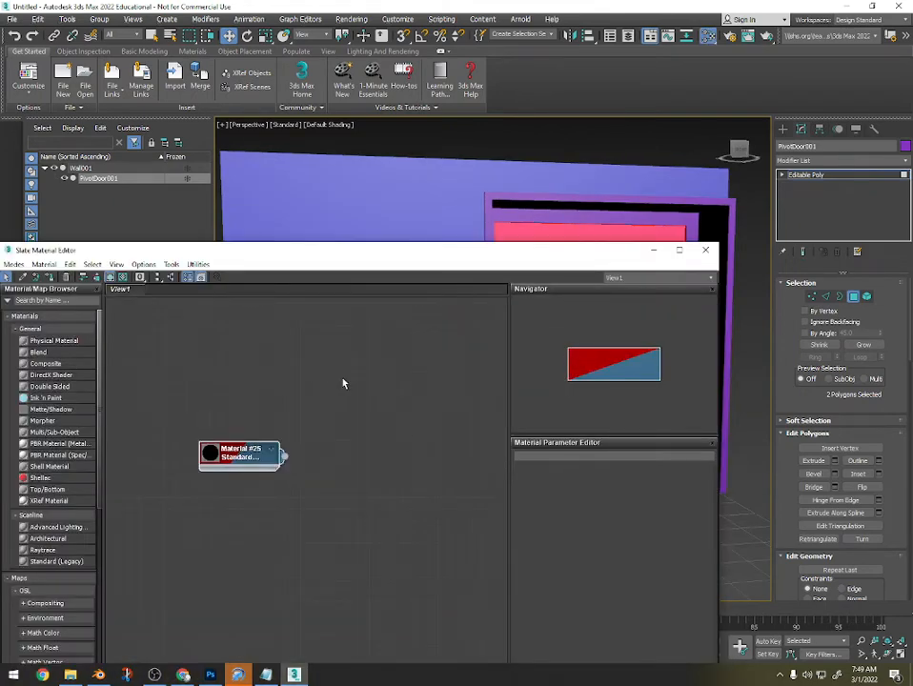
{"action": "middle_click_drag", "start_coordinate": [343, 383], "coordinate": [364, 430]}
{"action": "right_click", "coordinate": [288, 426]}
{"action": "mouse_move", "coordinate": [346, 435]}
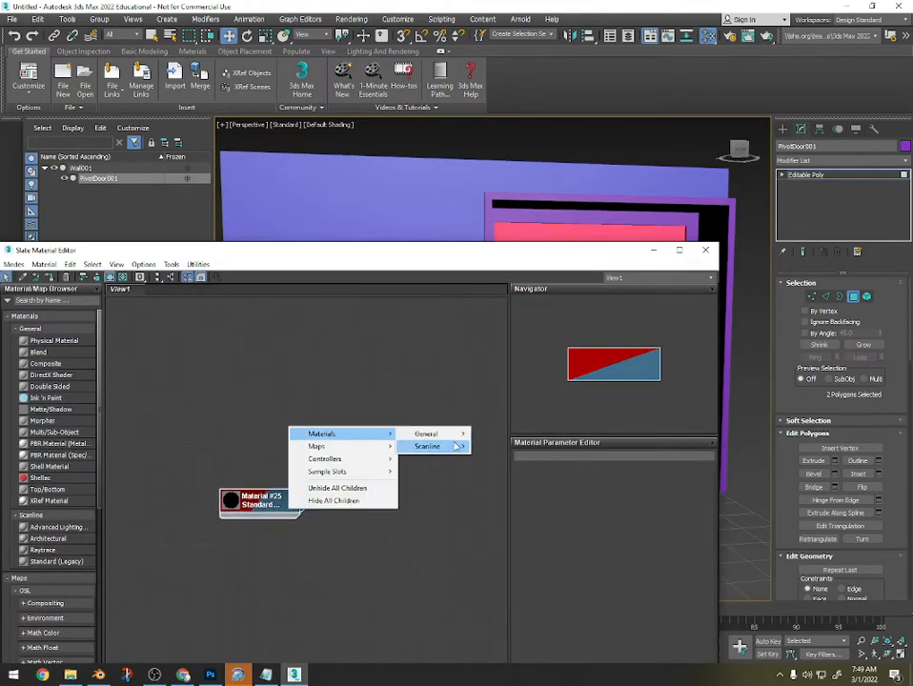
{"action": "mouse_move", "coordinate": [458, 446]}
{"action": "left_click", "coordinate": [533, 481]}
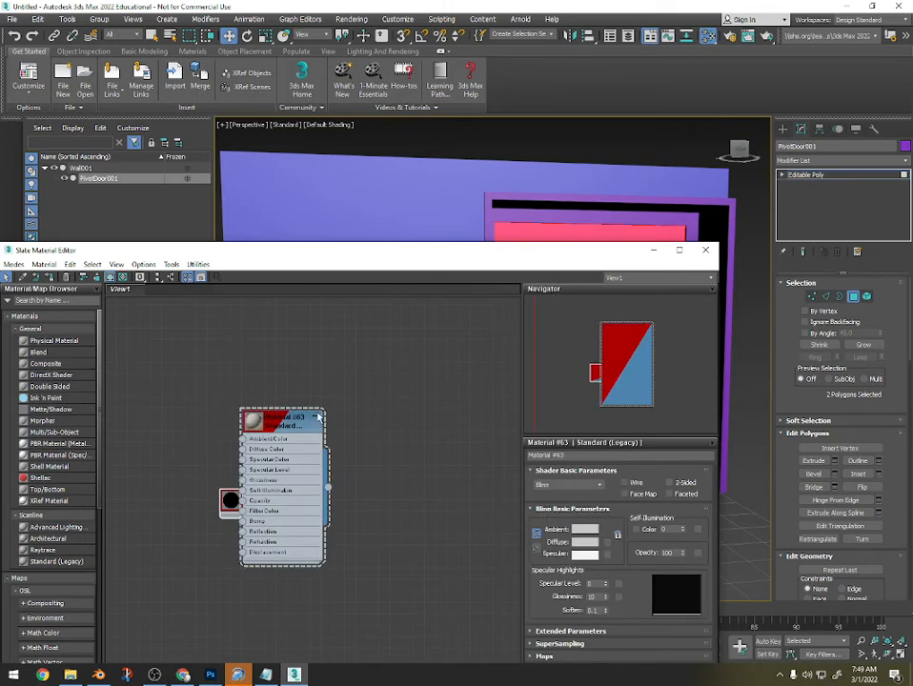
{"action": "left_click", "coordinate": [317, 417]}
{"action": "left_click_drag", "start_coordinate": [305, 428], "coordinate": [284, 466]}
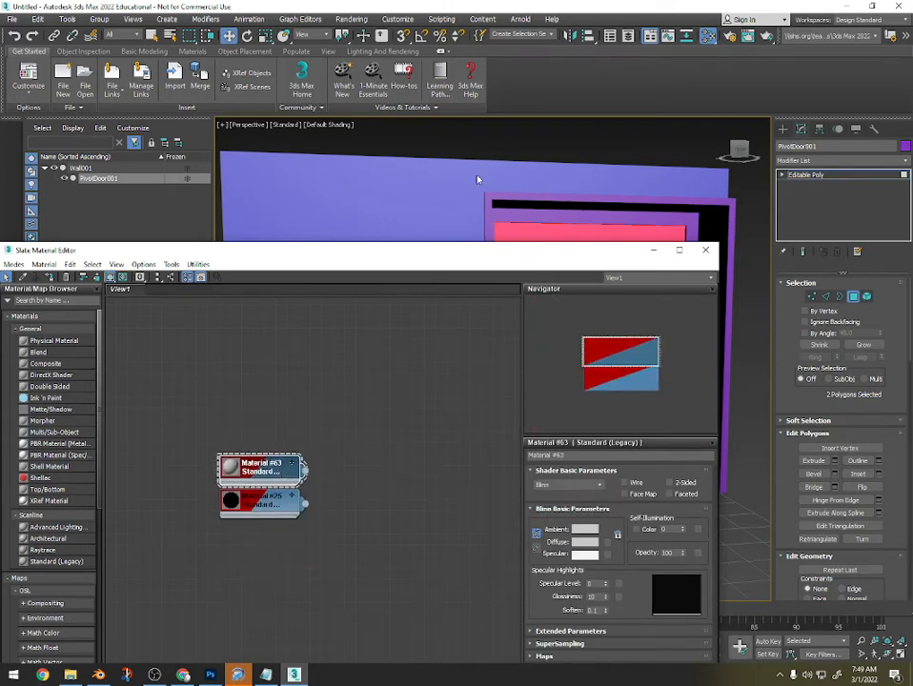
Minimize the Material Editor and examine the door's pane and surrounding frame from several angles
{"action": "scroll", "coordinate": [573, 210], "scroll_direction": "down", "scroll_amount": 4}
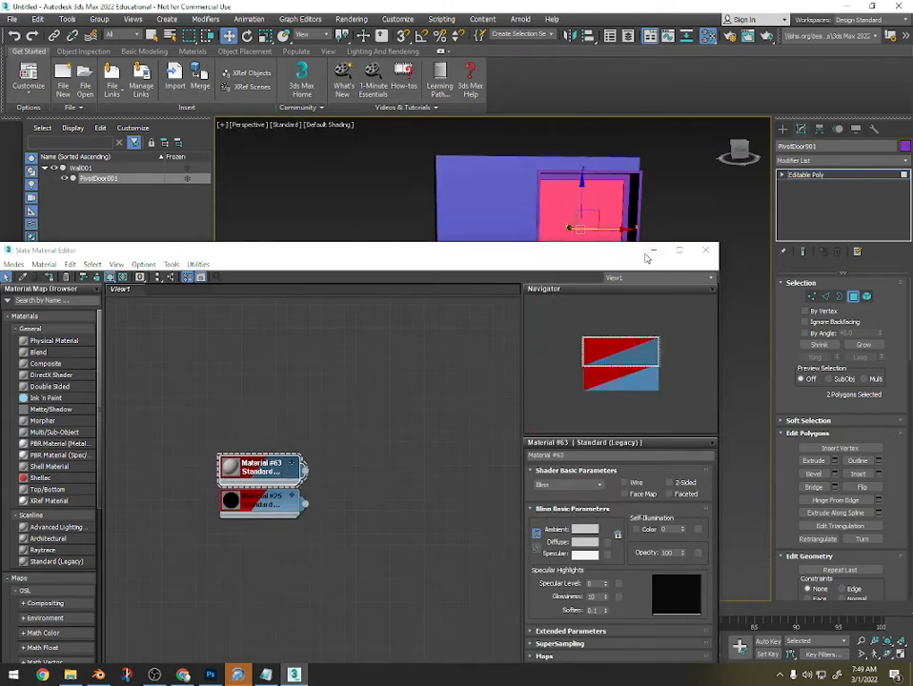
{"action": "left_click", "coordinate": [651, 252]}
{"action": "scroll", "coordinate": [550, 320], "scroll_direction": "up", "scroll_amount": 6}
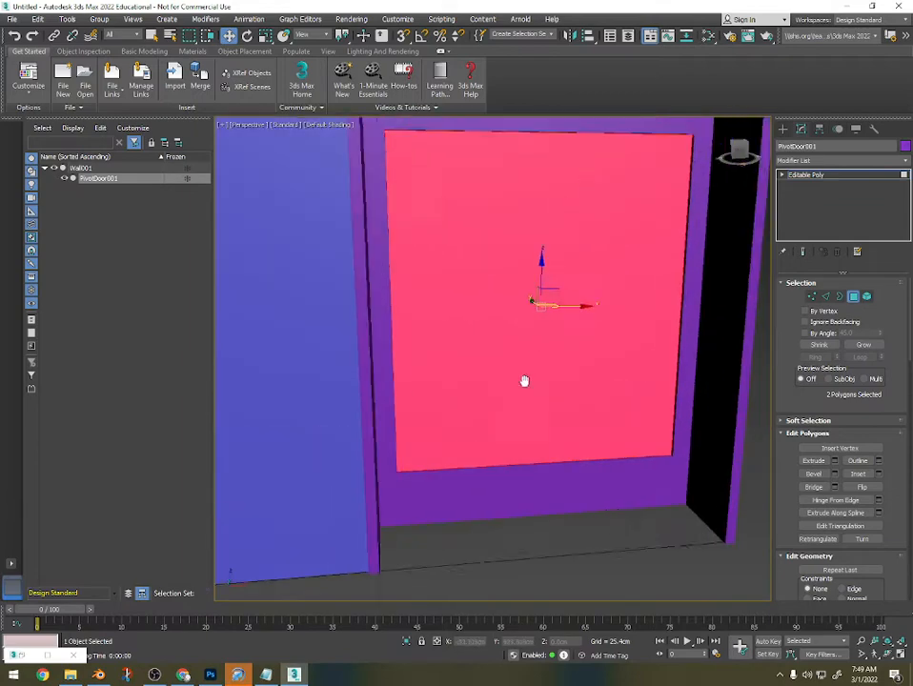
{"action": "middle_click_drag", "start_coordinate": [524, 381], "coordinate": [512, 408]}
{"action": "middle_click_drag", "start_coordinate": [512, 408], "coordinate": [487, 343], "text": "alt"}
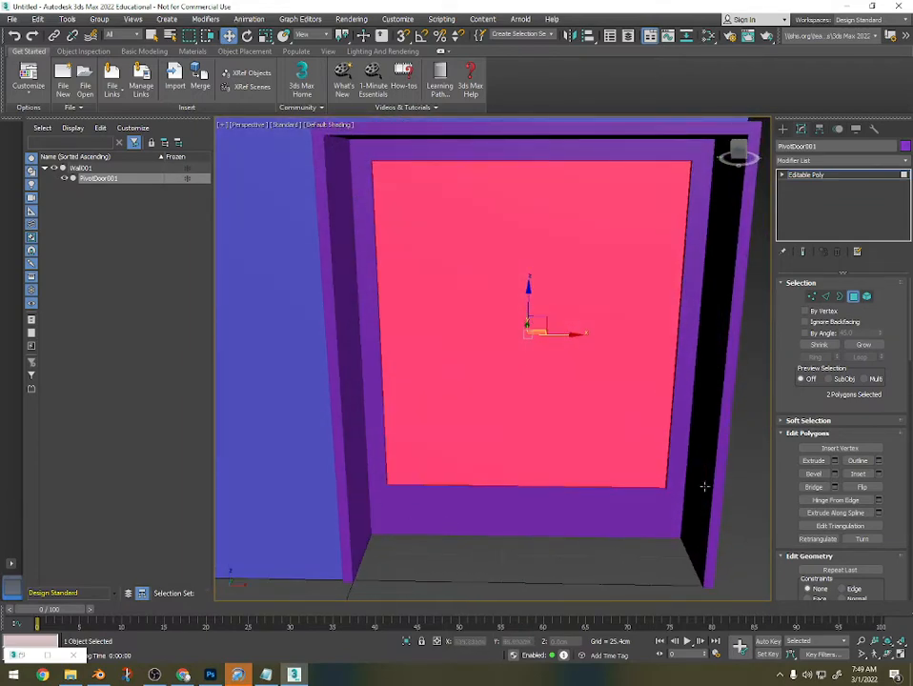
{"action": "middle_click_drag", "start_coordinate": [704, 487], "coordinate": [341, 161], "text": "alt"}
{"action": "middle_click_drag", "start_coordinate": [402, 240], "coordinate": [549, 302], "text": "alt"}
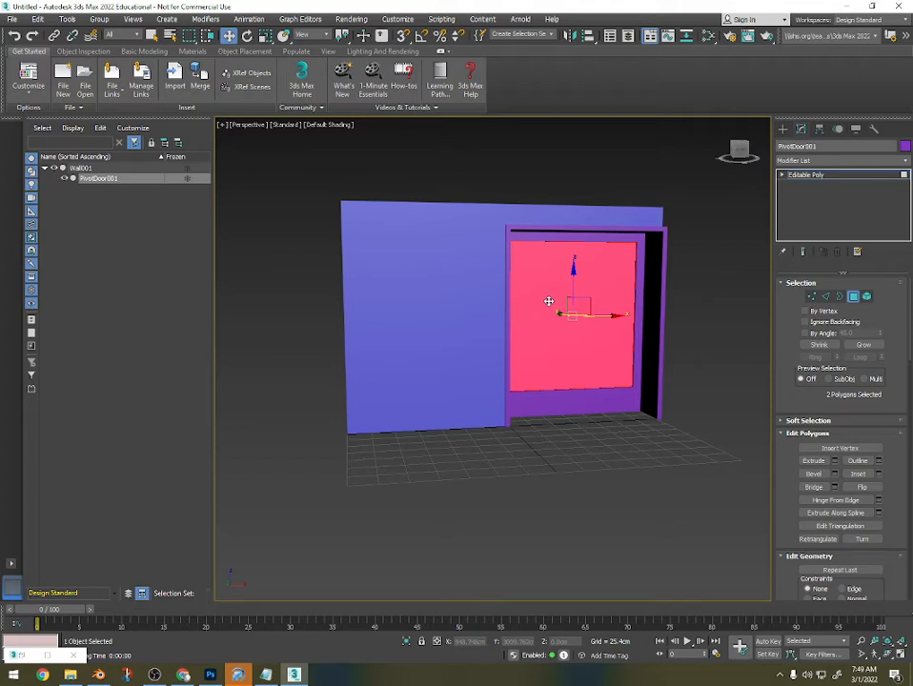
Select the door leaf's elements inside the frame and try to rotate them about the vertical axis
{"action": "left_click", "coordinate": [866, 297]}
{"action": "middle_click_drag", "start_coordinate": [645, 317], "coordinate": [579, 320], "text": "alt"}
{"action": "left_click", "coordinate": [607, 328], "text": "ctrl"}
{"action": "key", "text": "e"}
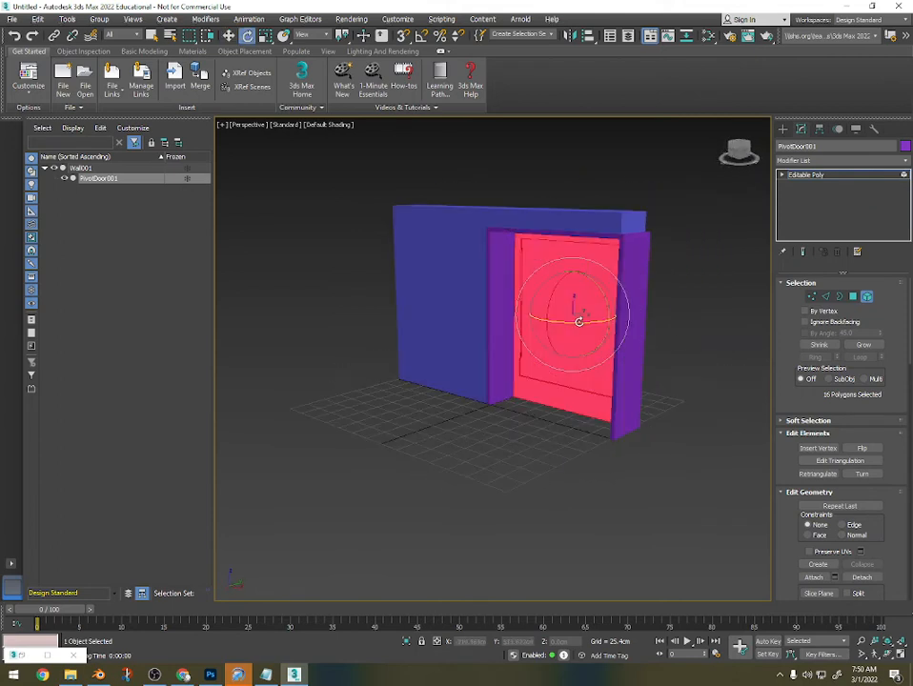
{"action": "left_click_drag", "start_coordinate": [578, 321], "coordinate": [659, 316]}
{"action": "middle_click_drag", "start_coordinate": [659, 316], "coordinate": [708, 309], "text": "alt"}
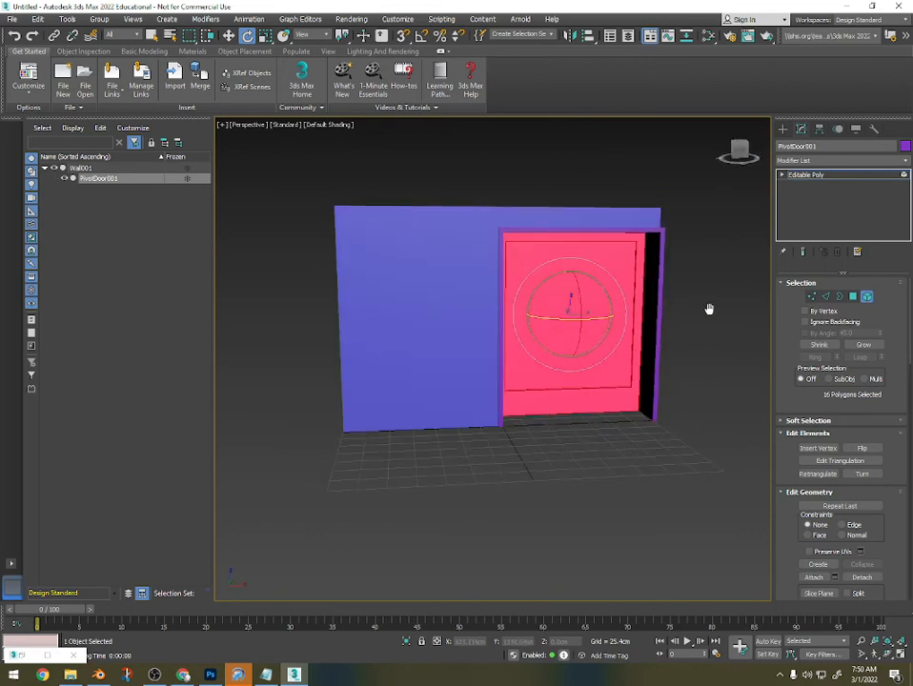
Show the door's pivot adjustment options and inspect its pivot location from both sides of the wall
{"action": "left_click", "coordinate": [819, 130]}
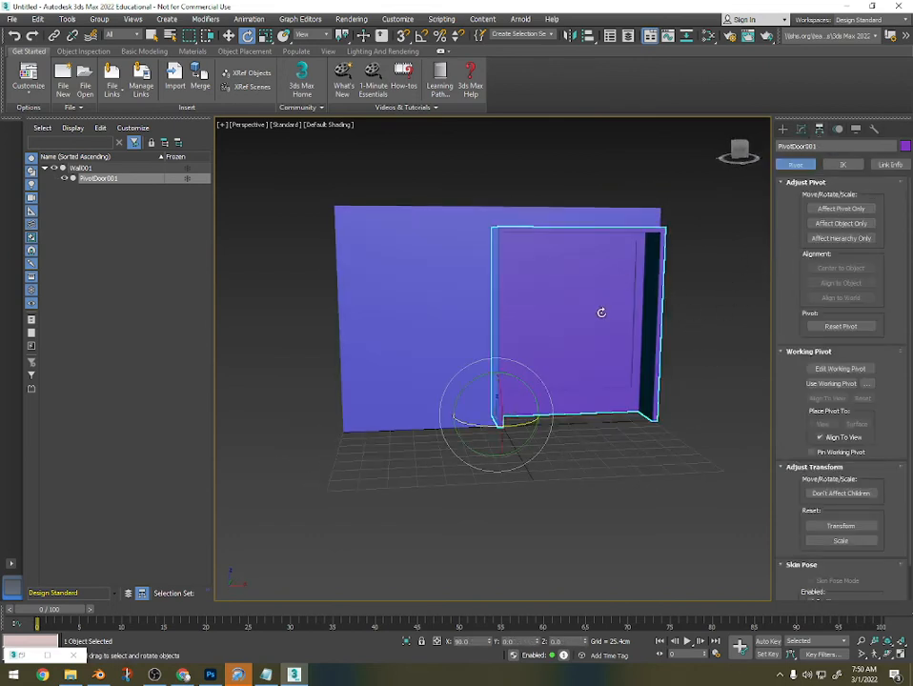
{"action": "middle_click_drag", "start_coordinate": [660, 258], "coordinate": [627, 293], "text": "alt"}
{"action": "middle_click_drag", "start_coordinate": [554, 313], "coordinate": [528, 306], "text": "alt"}
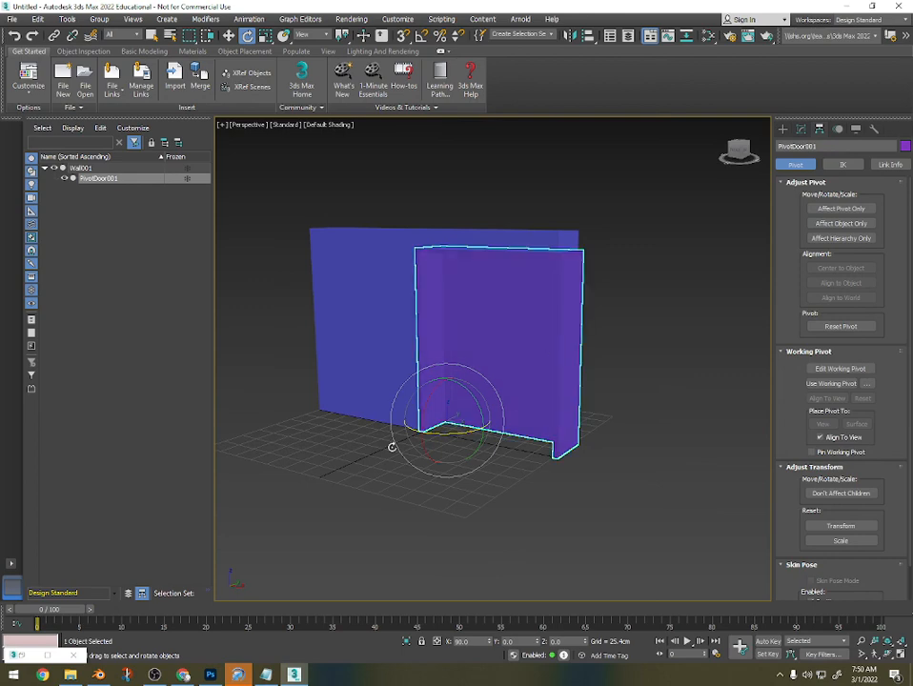
{"action": "left_click", "coordinate": [155, 674]}
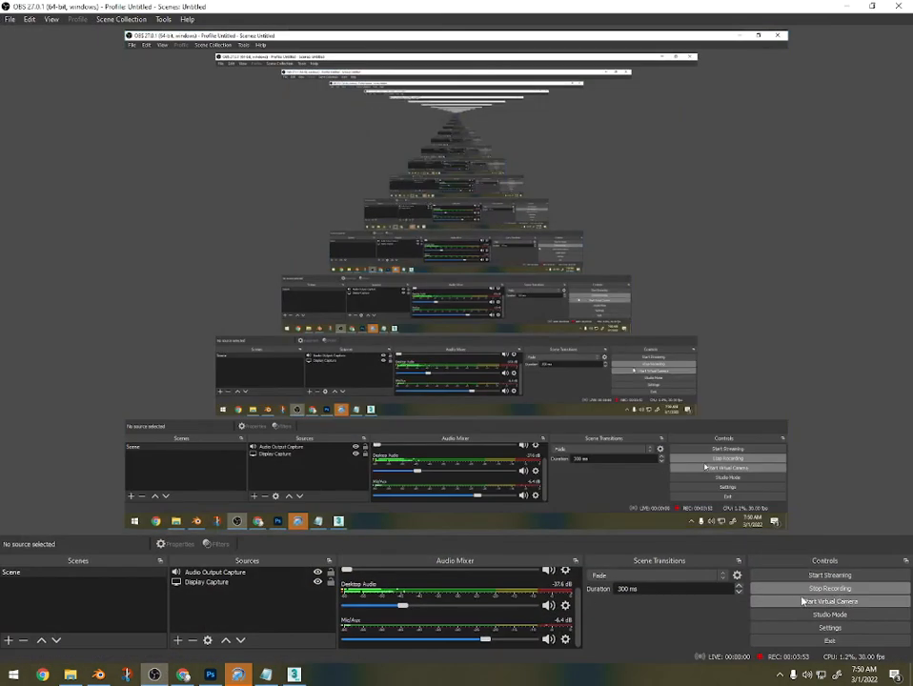